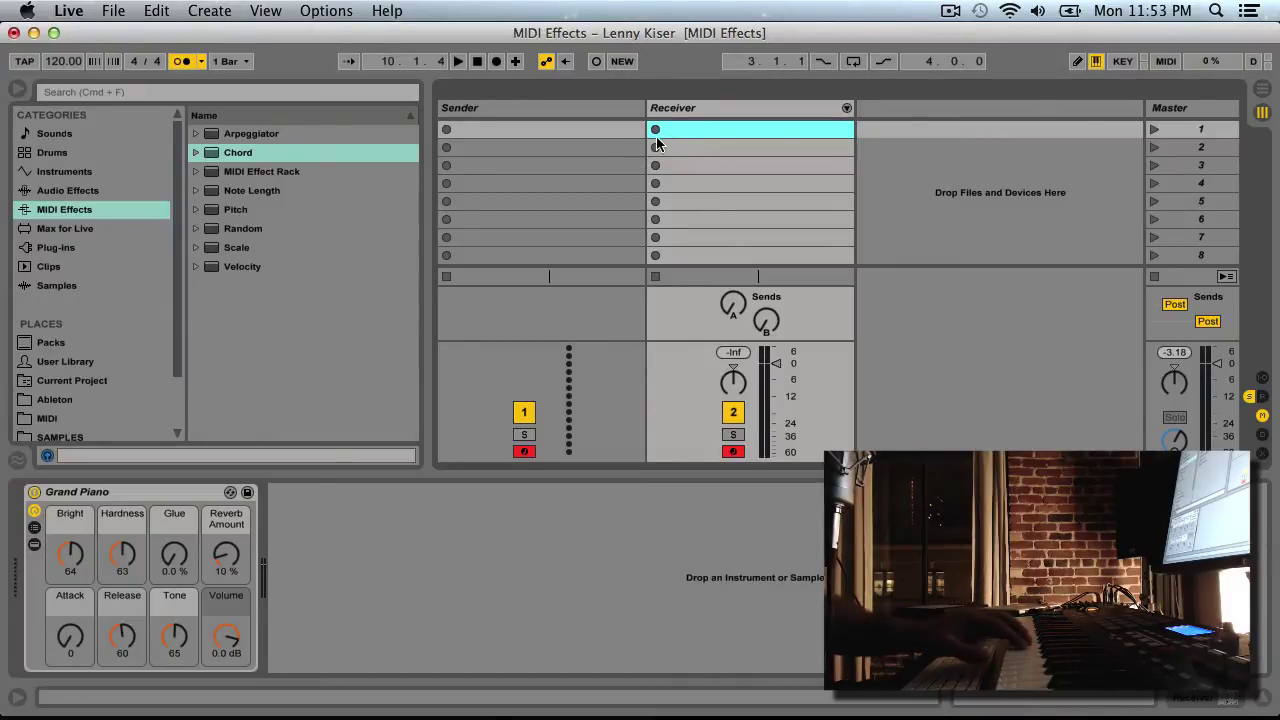
Record a nine-bar chord clip, '10 Receiver', in the Receiver's first slot, then show its instrument
left_click(655, 130)
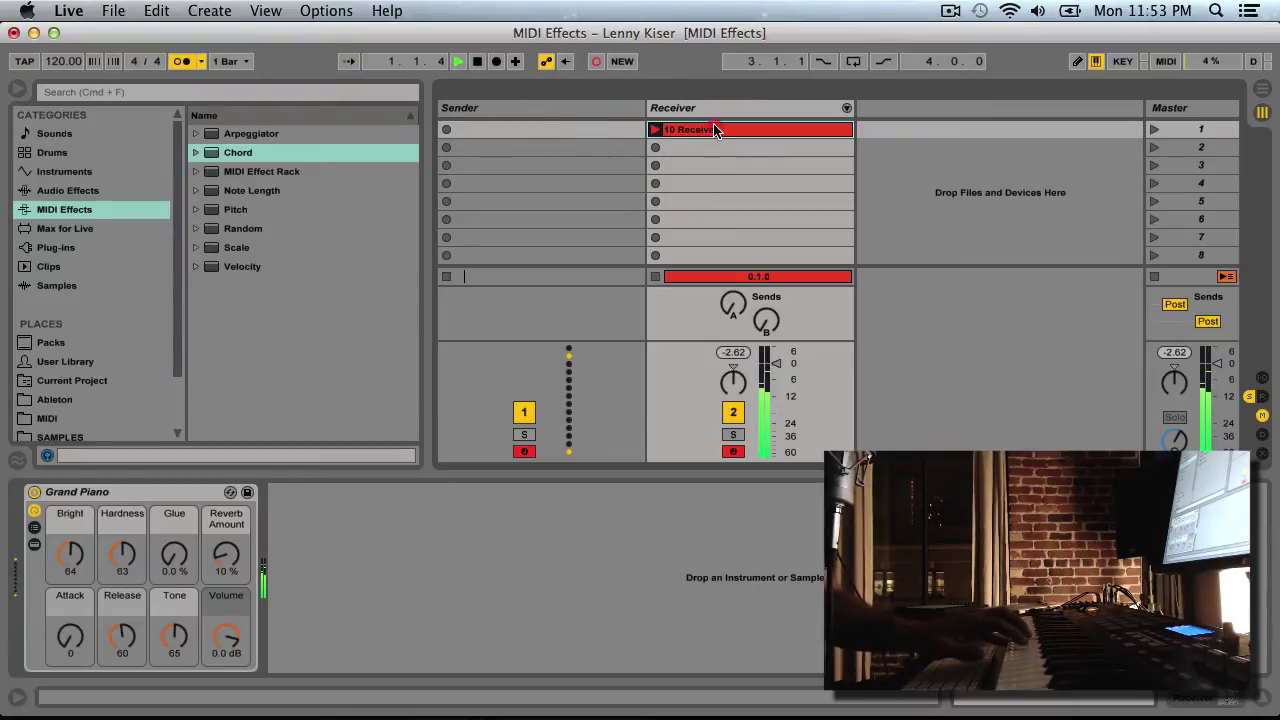
left_click(712, 129)
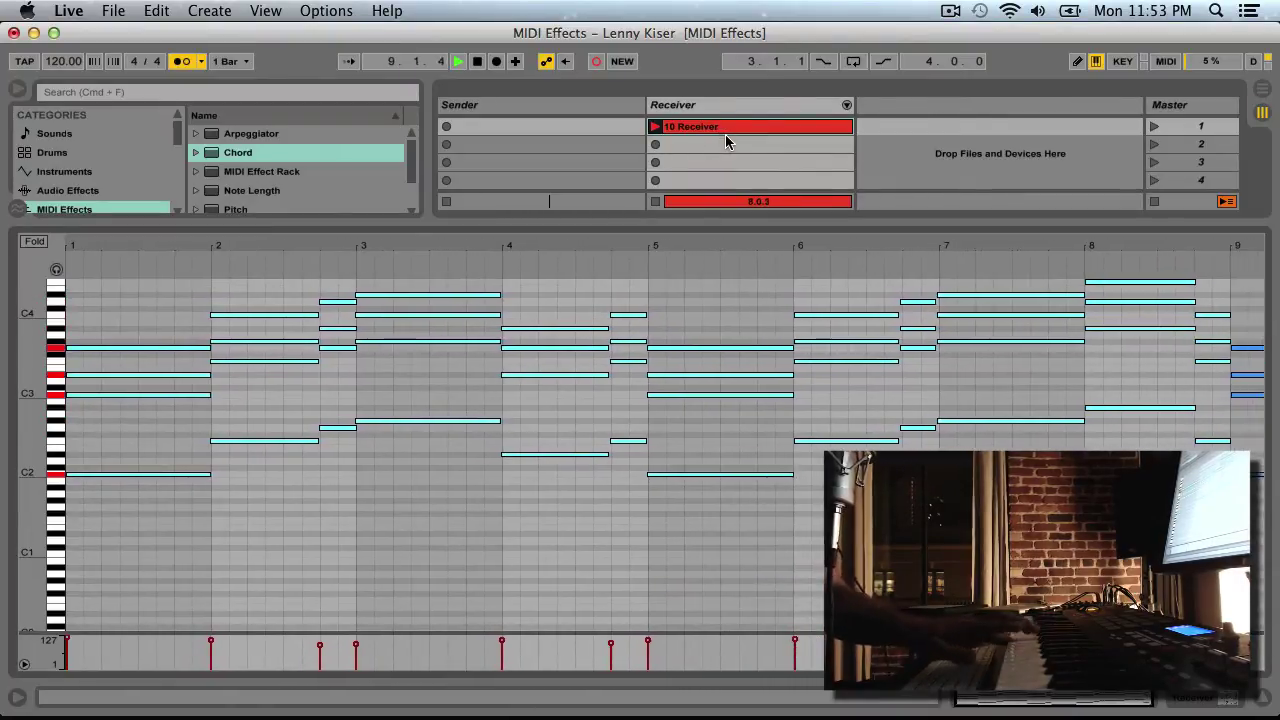
left_click(726, 133)
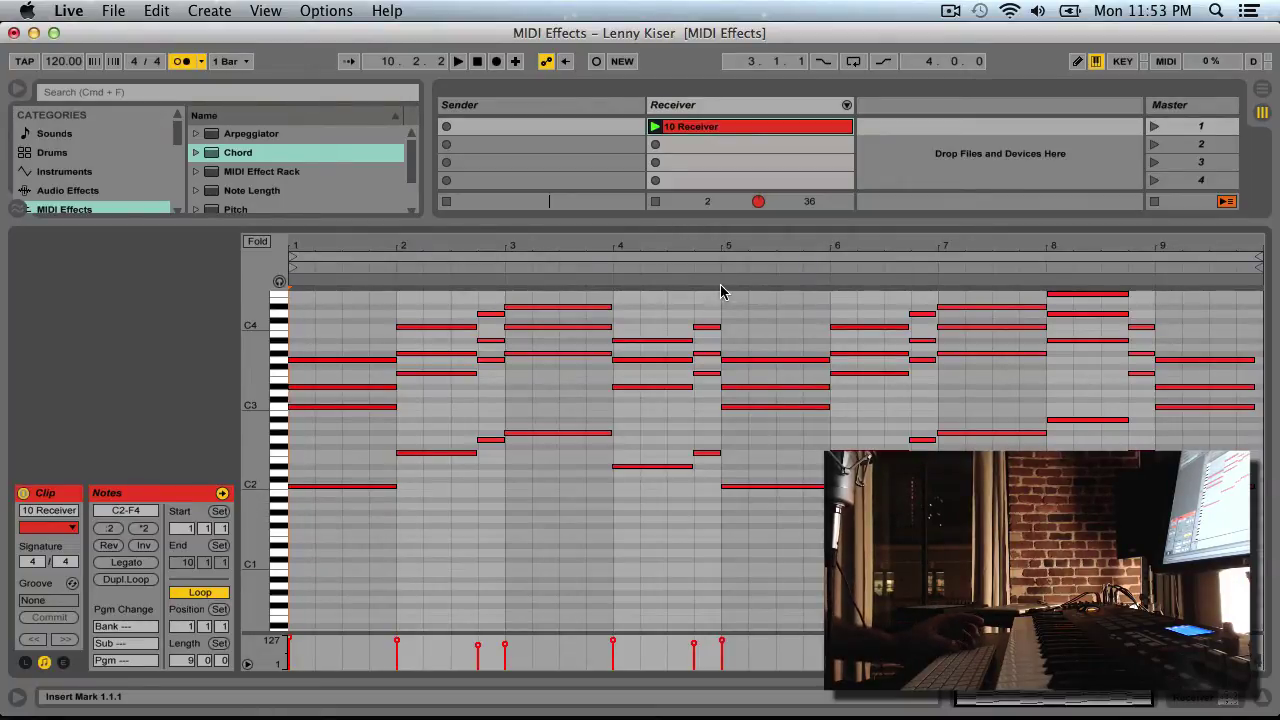
key("shift+Tab")
Delete the Receiver track and start fresh with two empty MIDI tracks
left_click(700, 107)
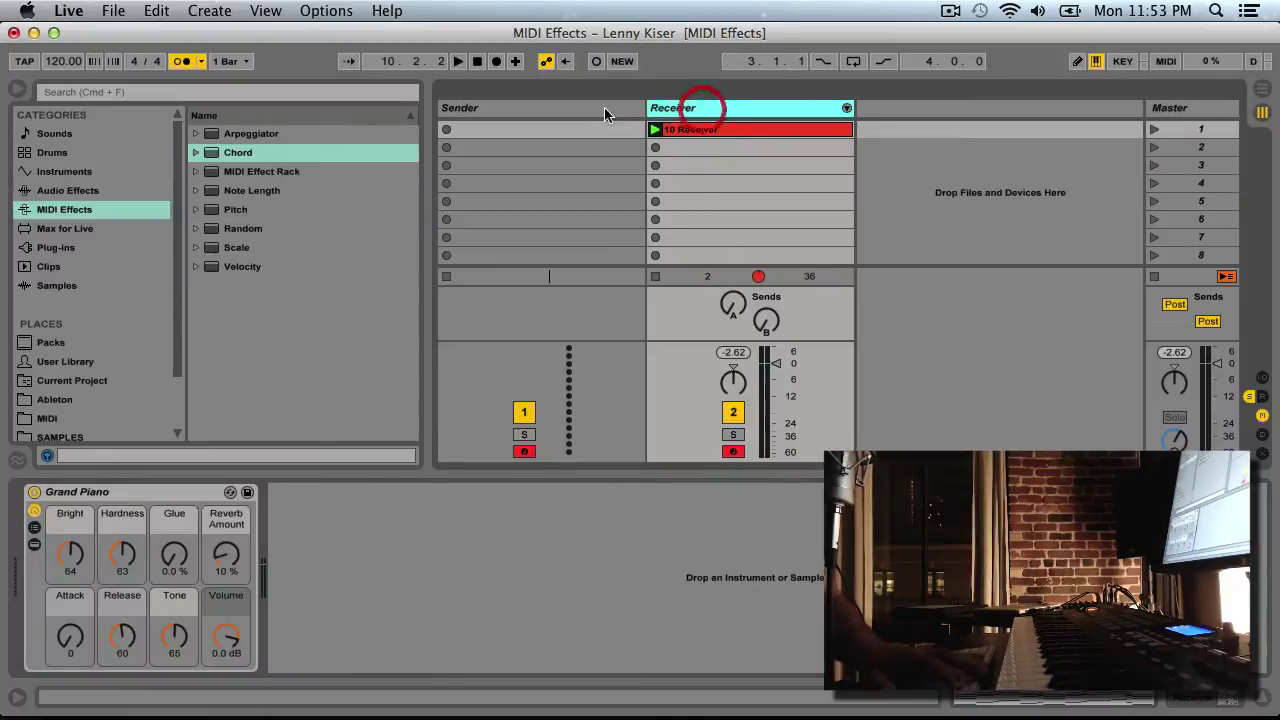
key("Delete")
left_click(557, 110)
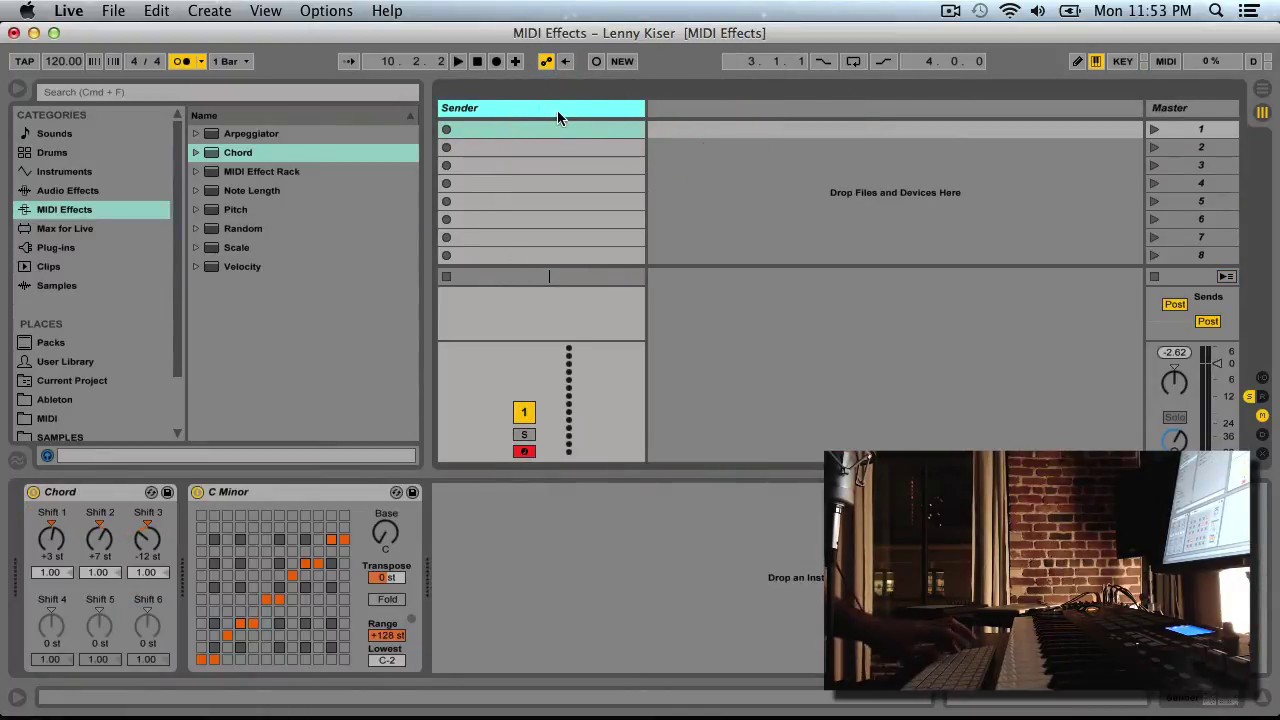
key("super+shift+t")
key("super+shift+t")
left_click(557, 110)
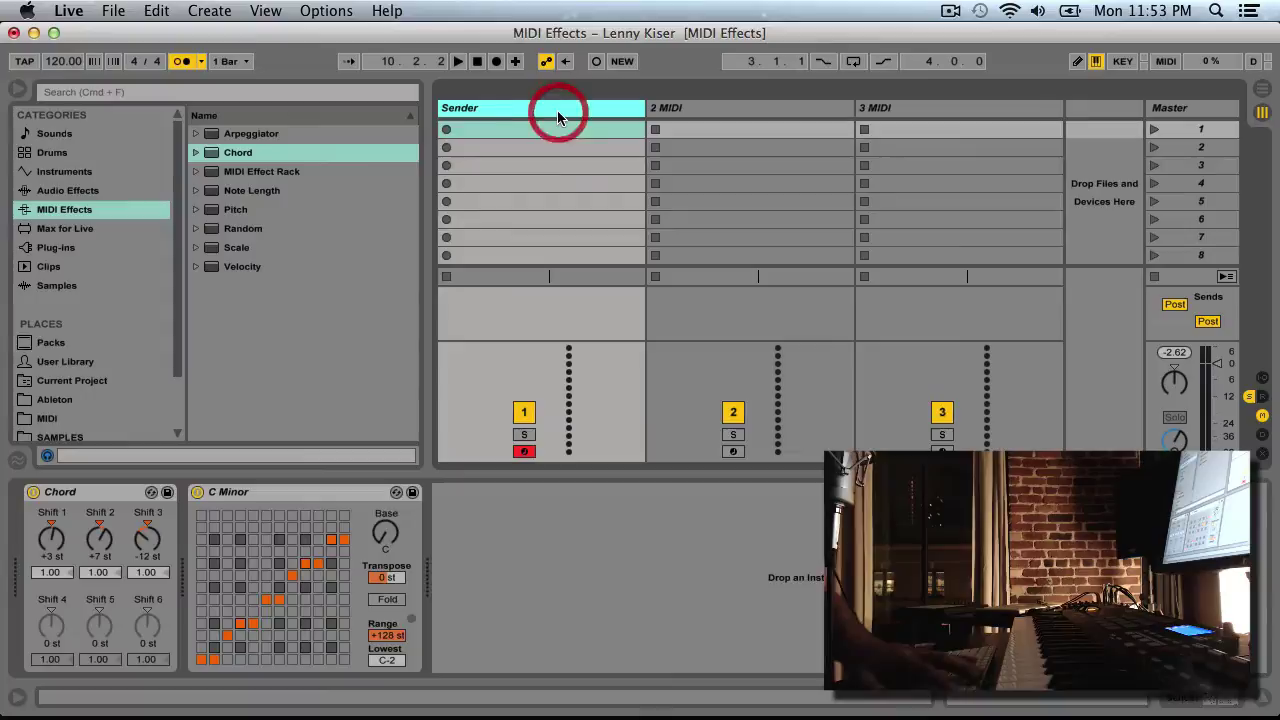
key("super+z")
key("super+z")
key("super+z")
key("super+z")
key("super+z")
key("super+z")
left_click(551, 111)
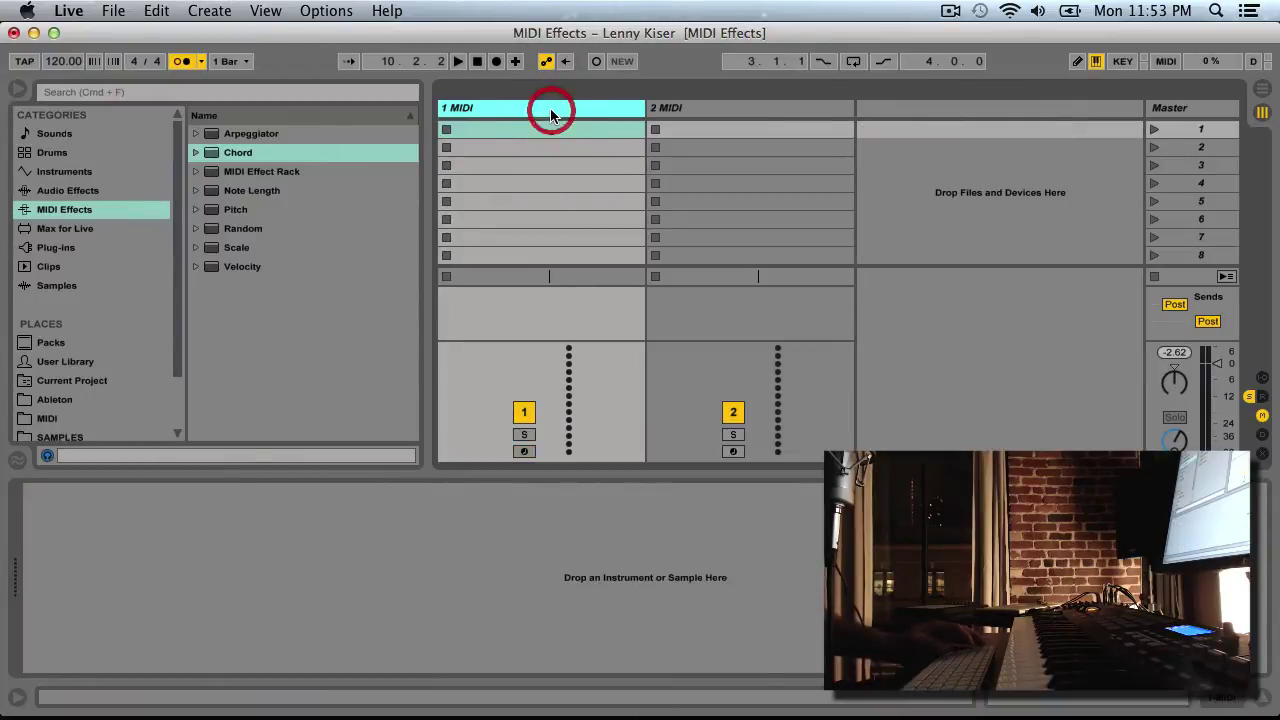
Rename the two MIDI tracks 'Sender' and 'Receiver'
key("super+r")
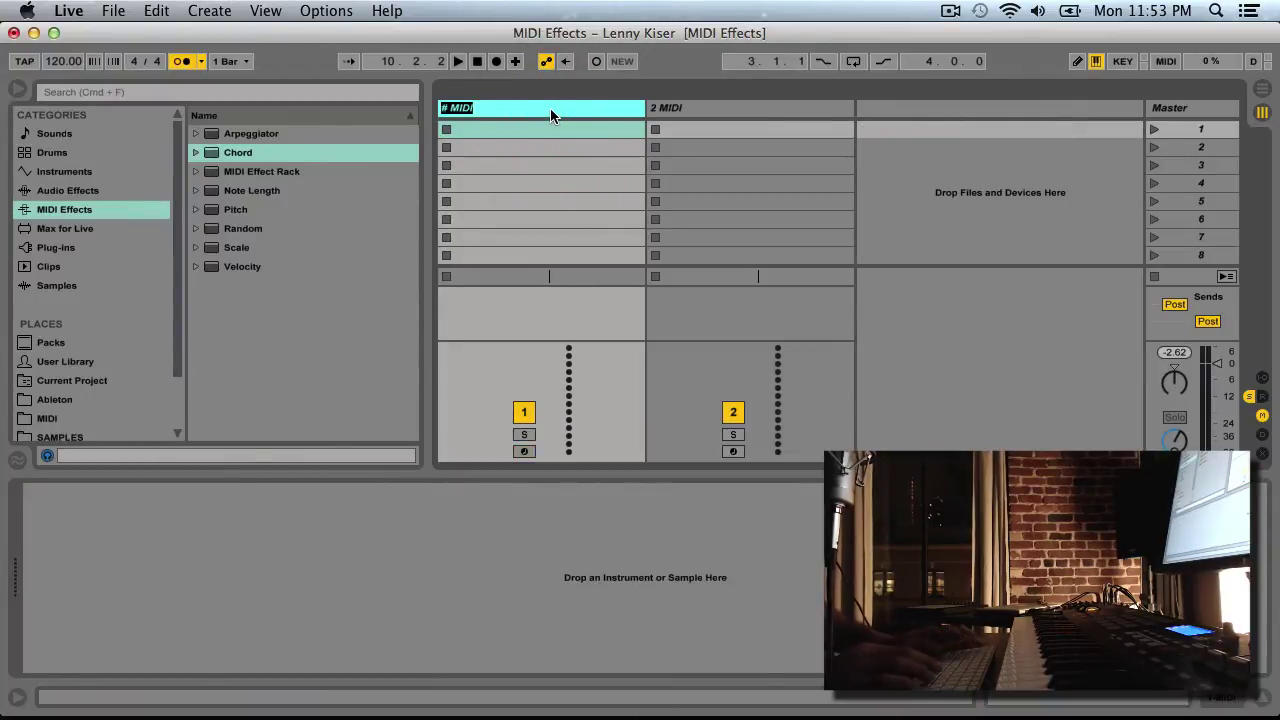
type("Sender")
key("Tab")
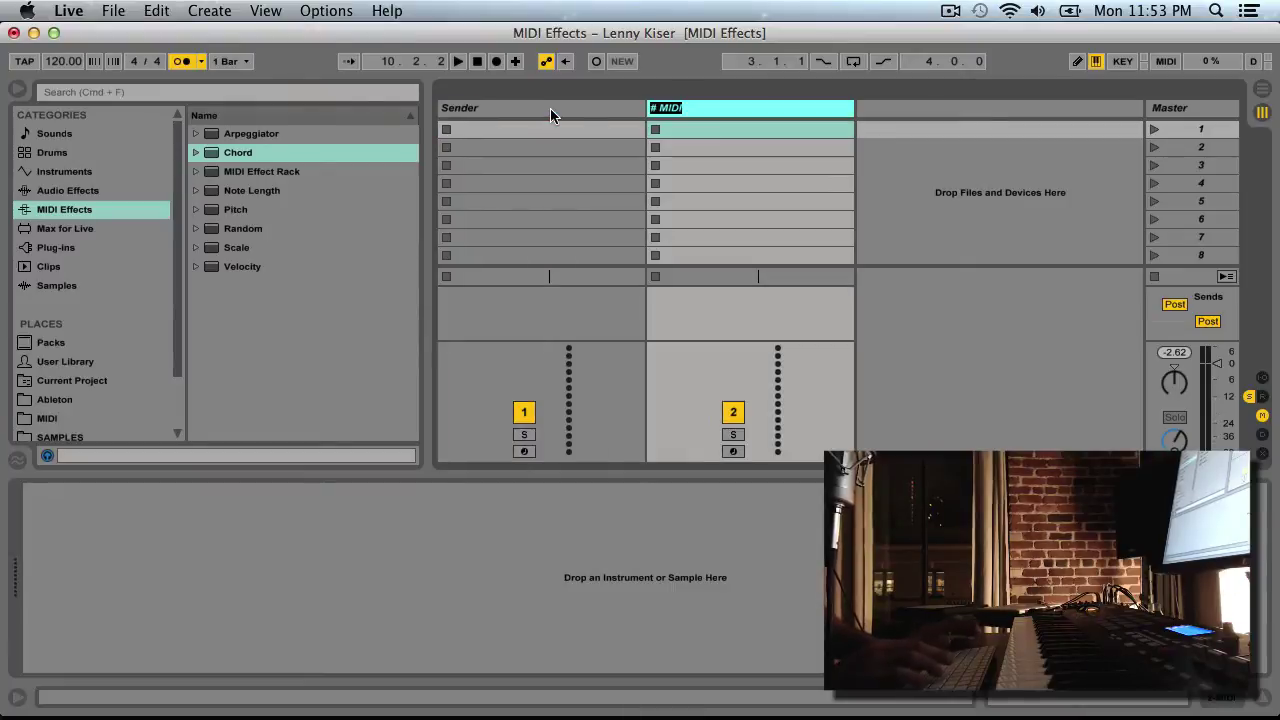
type("Receiver")
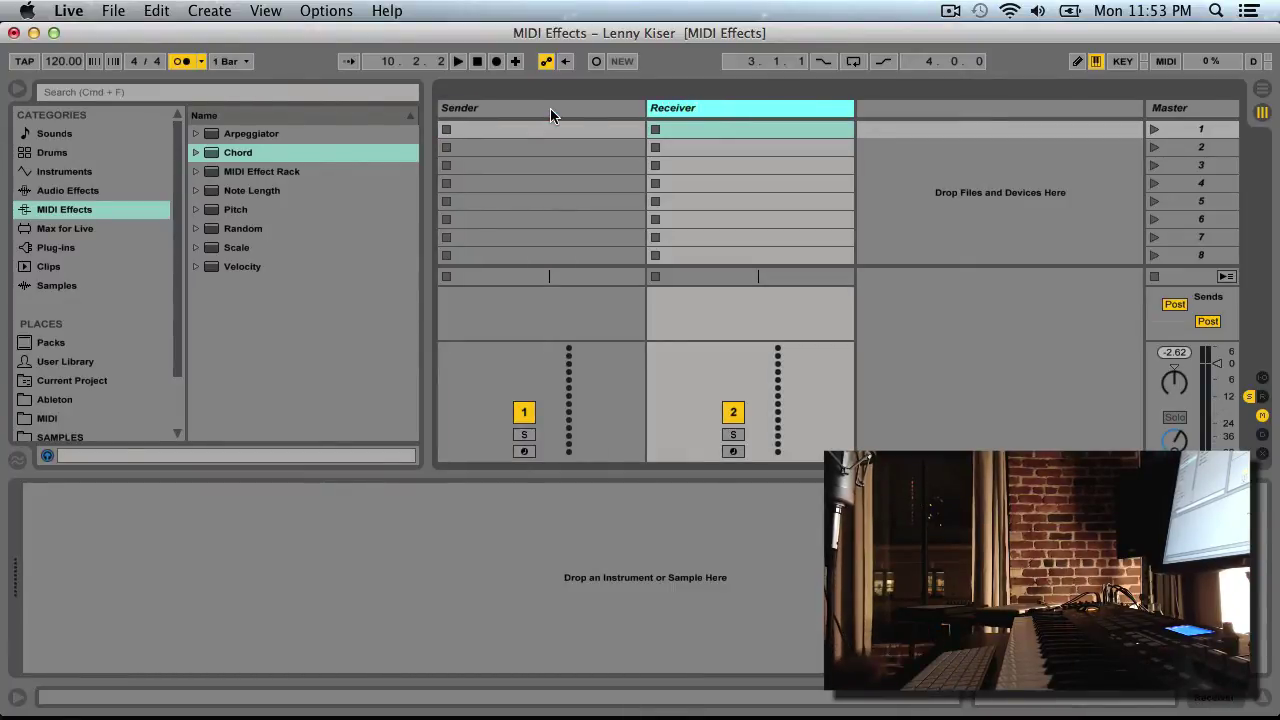
Show the I/O routing and set the Sender track's MIDI To to Receiver
left_click(536, 110)
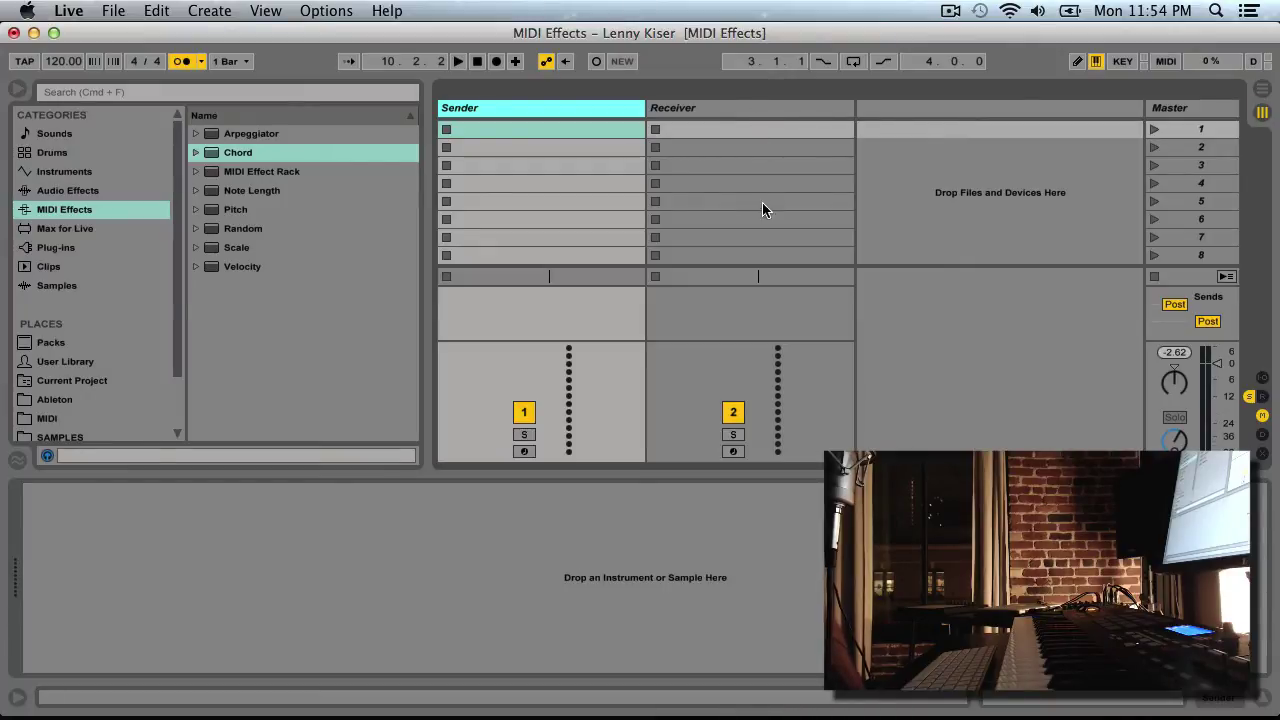
left_click(1262, 377)
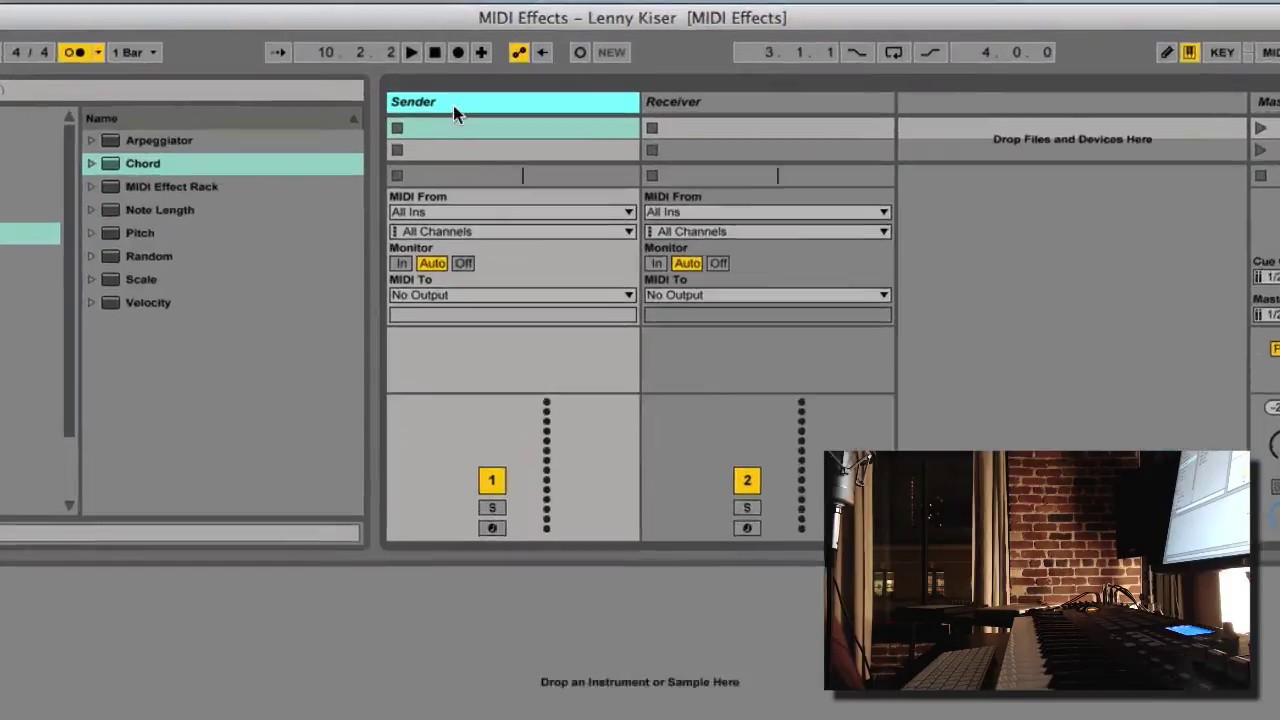
left_click(490, 103)
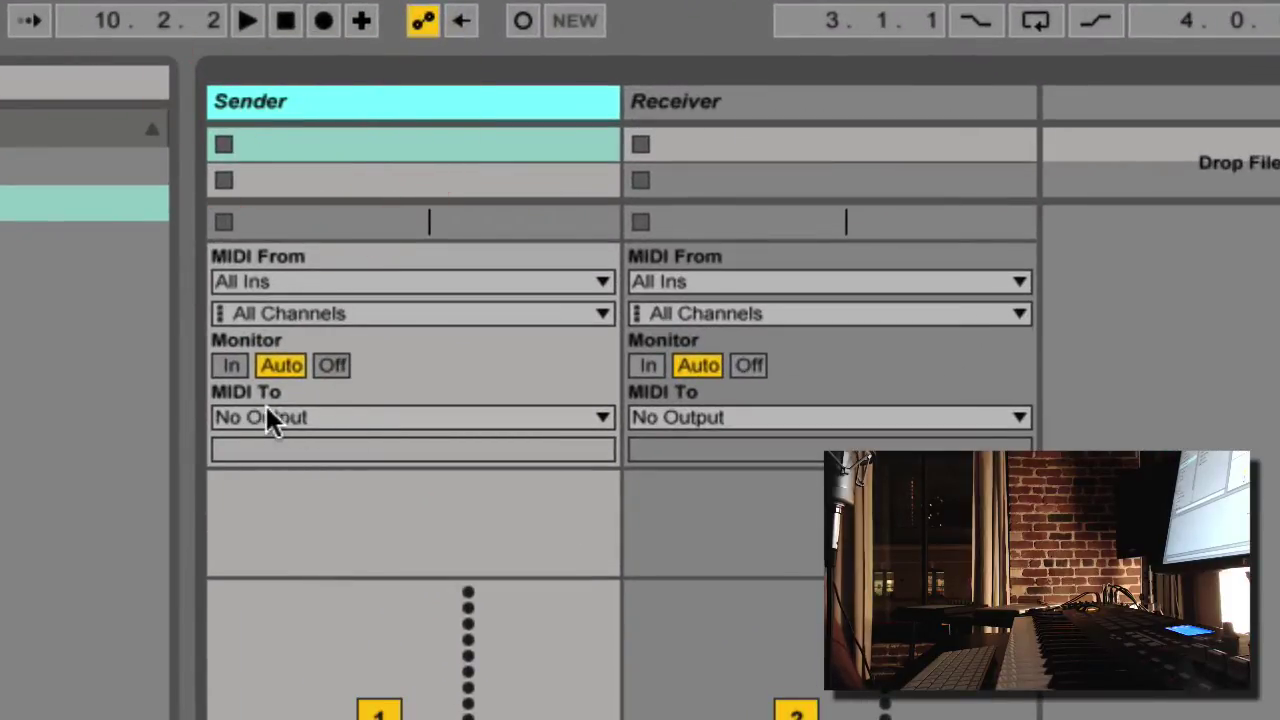
left_click(371, 414)
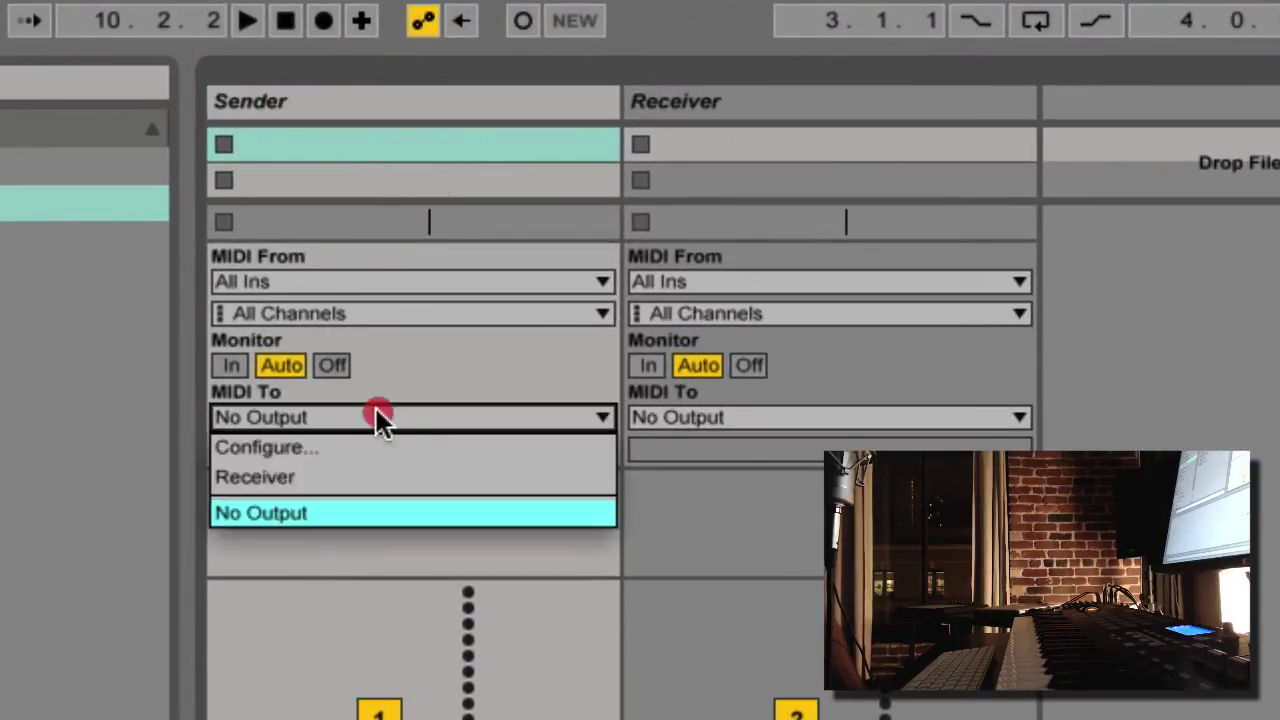
left_click(366, 480)
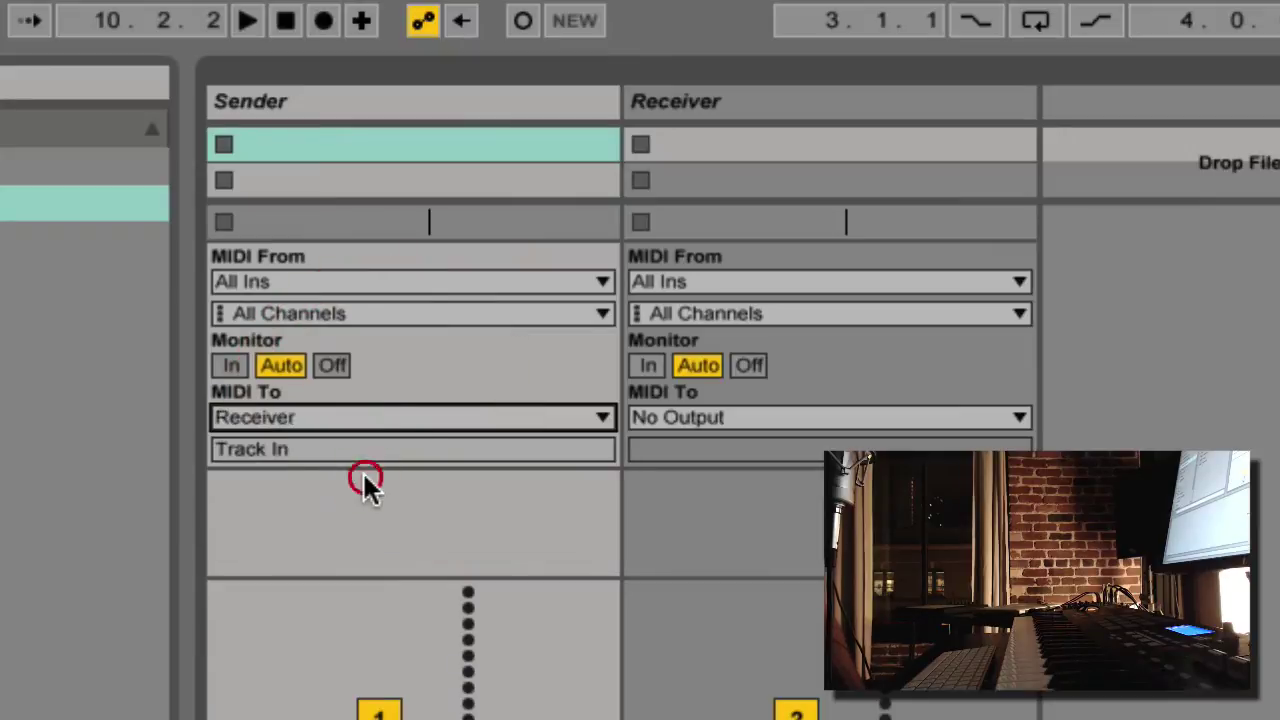
Set the Receiver track's MIDI From to Sender
left_click(736, 100)
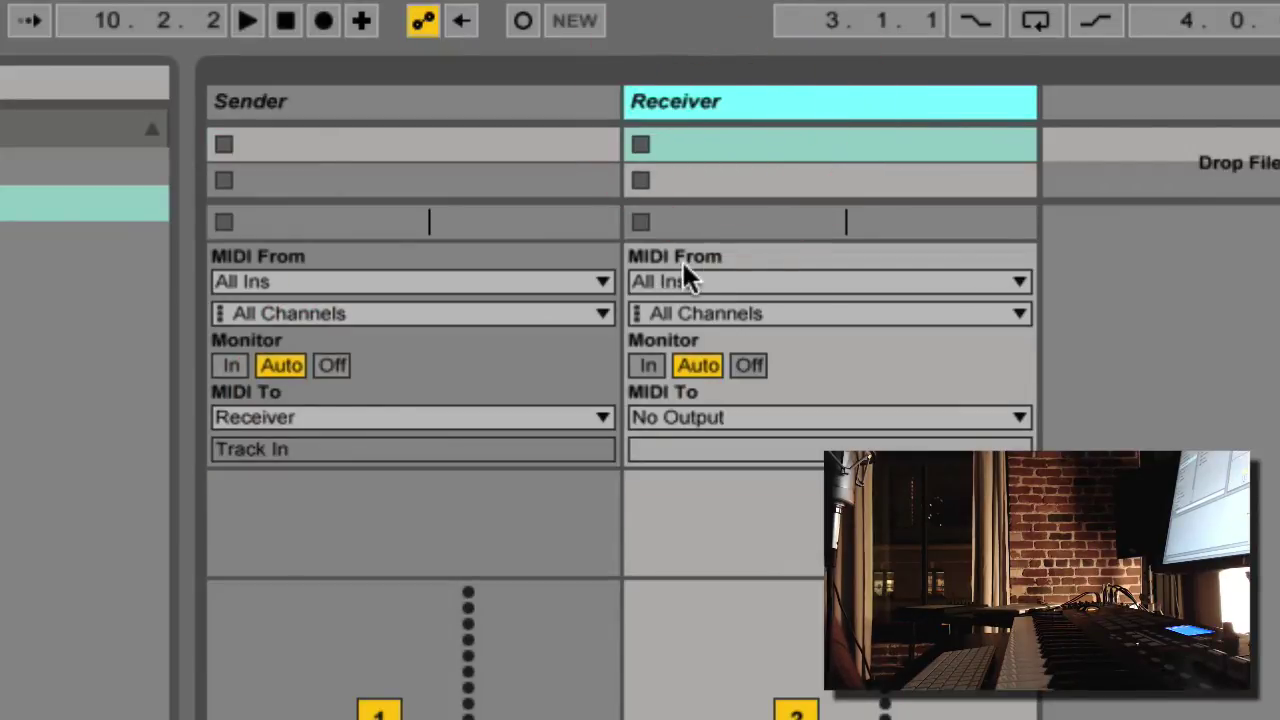
left_click(723, 279)
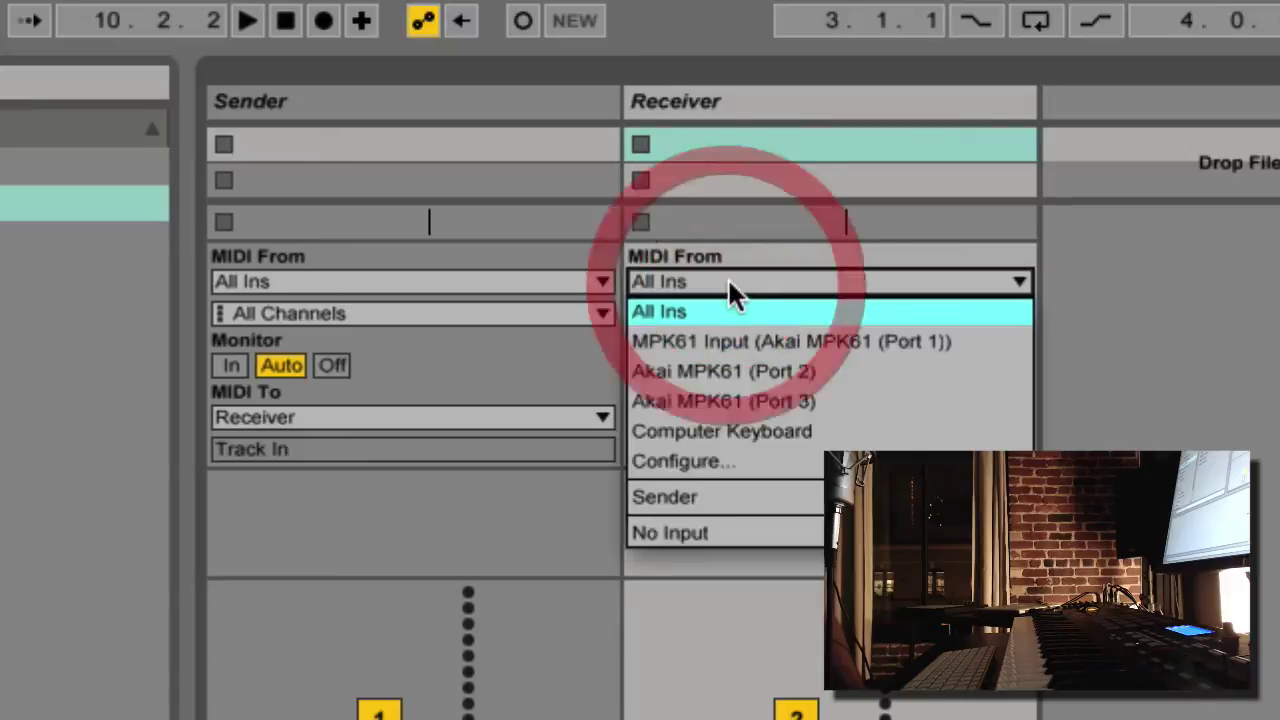
left_click(751, 495)
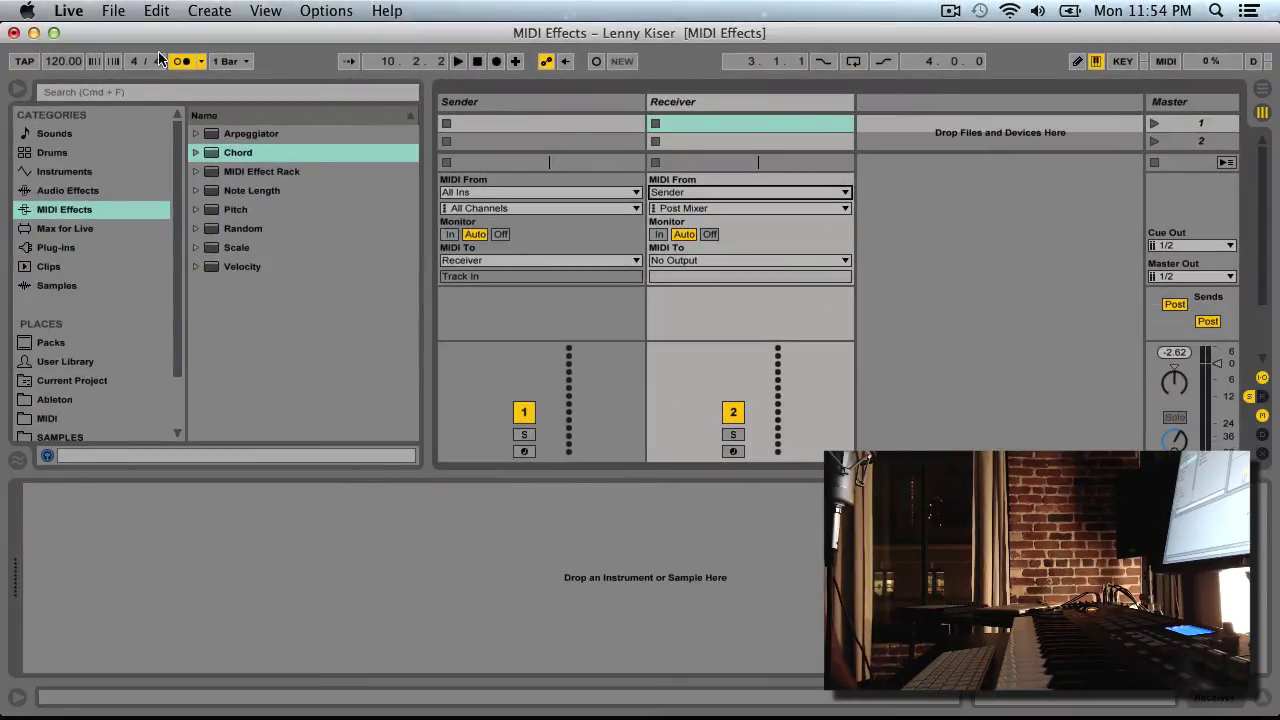
Search the Sounds browser for 'grand piano' and drop Grand Piano onto the Receiver track
left_click(136, 93)
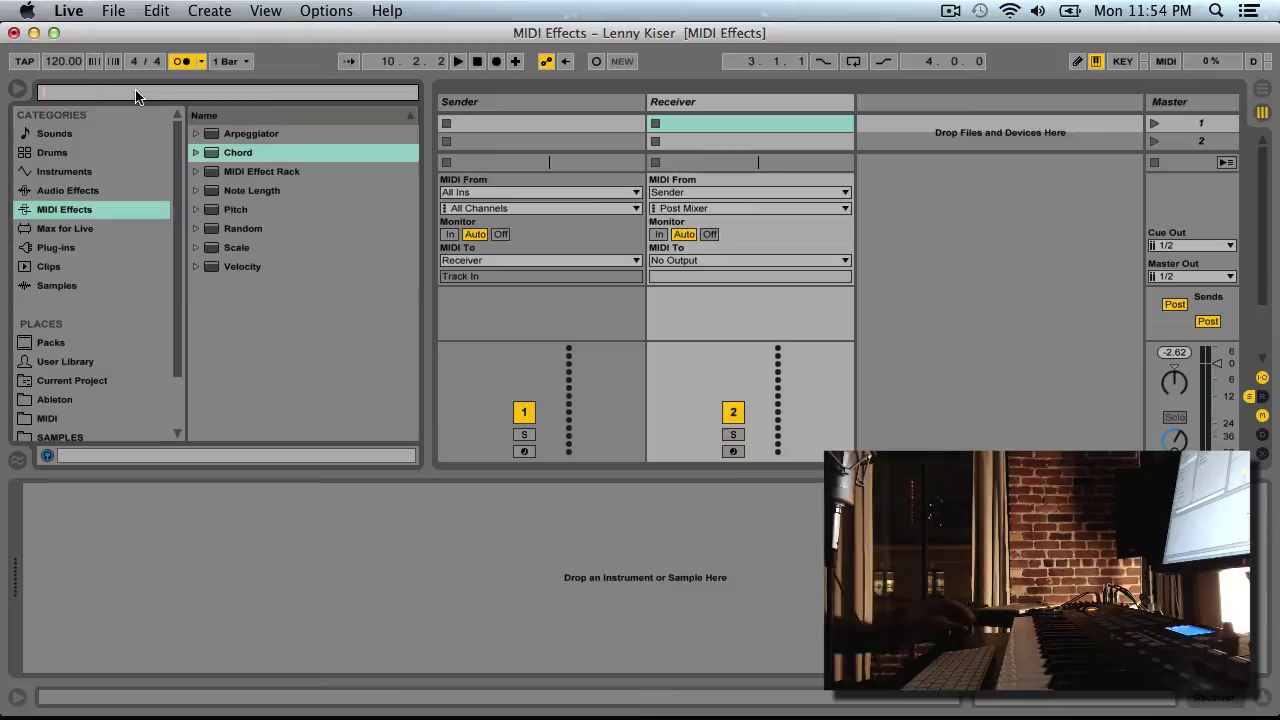
left_click(84, 131)
left_click(97, 94)
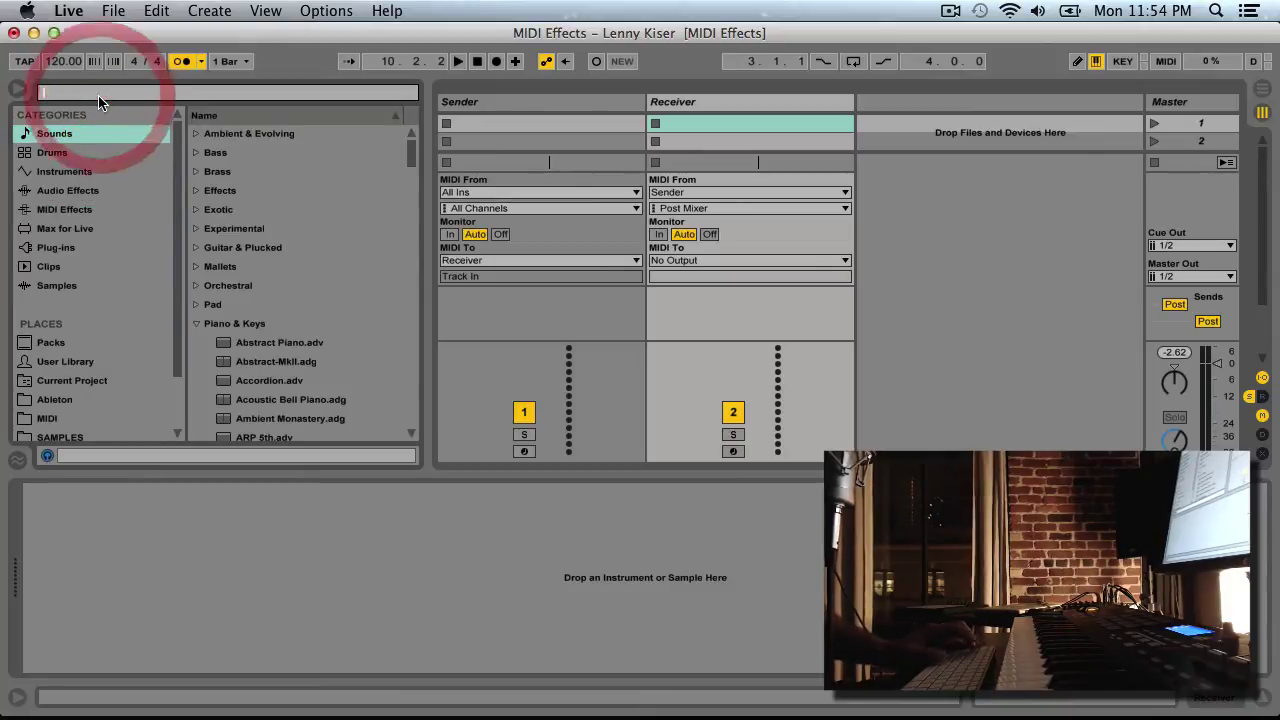
type("grand piano")
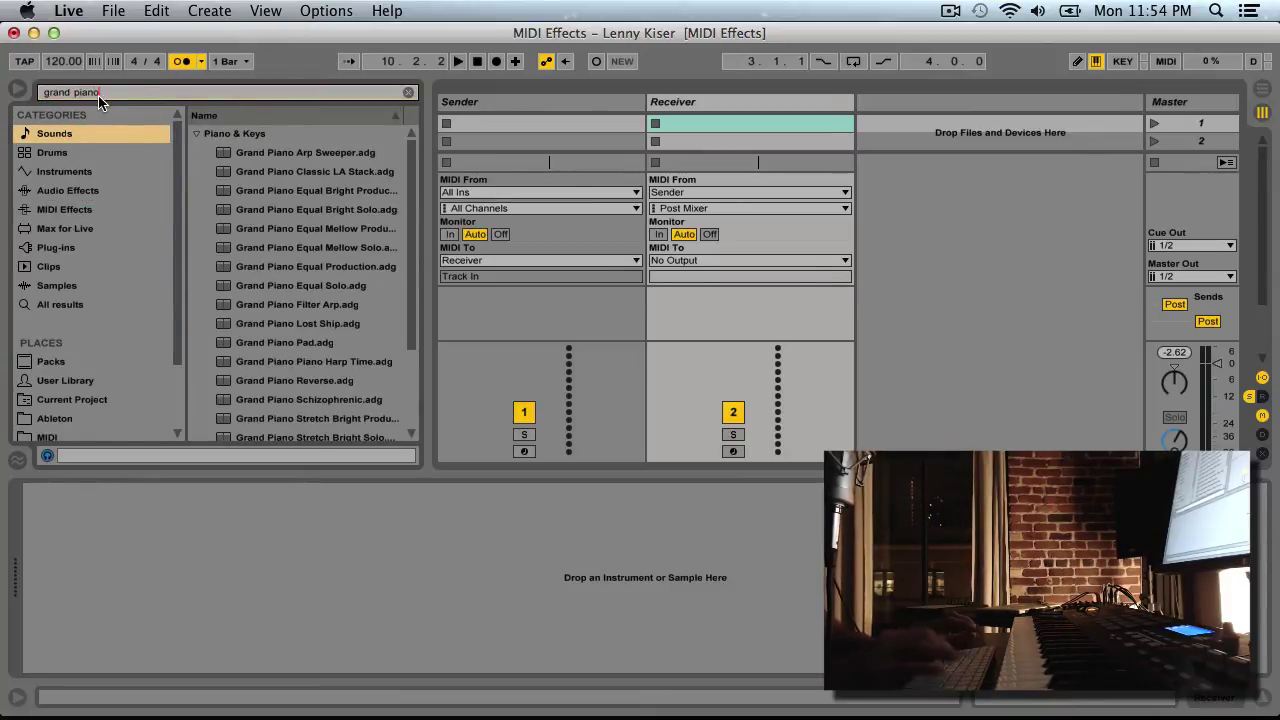
left_click_drag(300, 430, 677, 100)
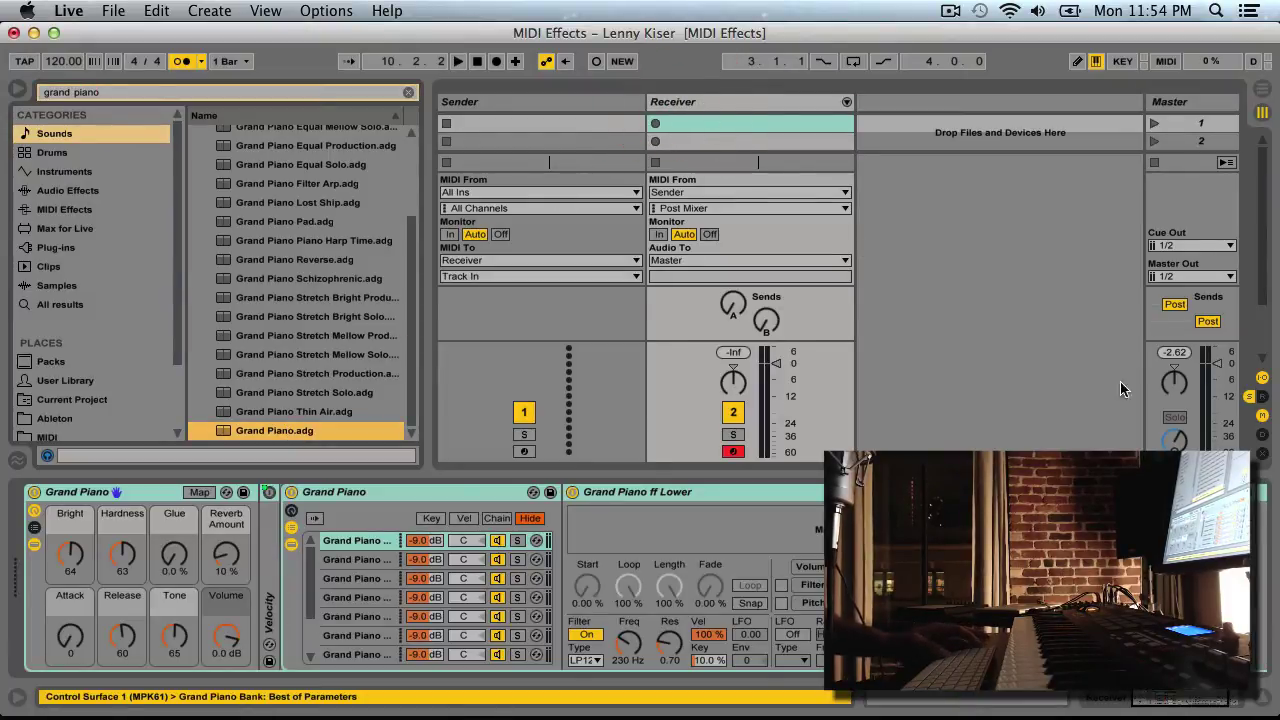
Hide the I/O routing, arm the Sender track, and clear the browser search
left_click(1262, 379)
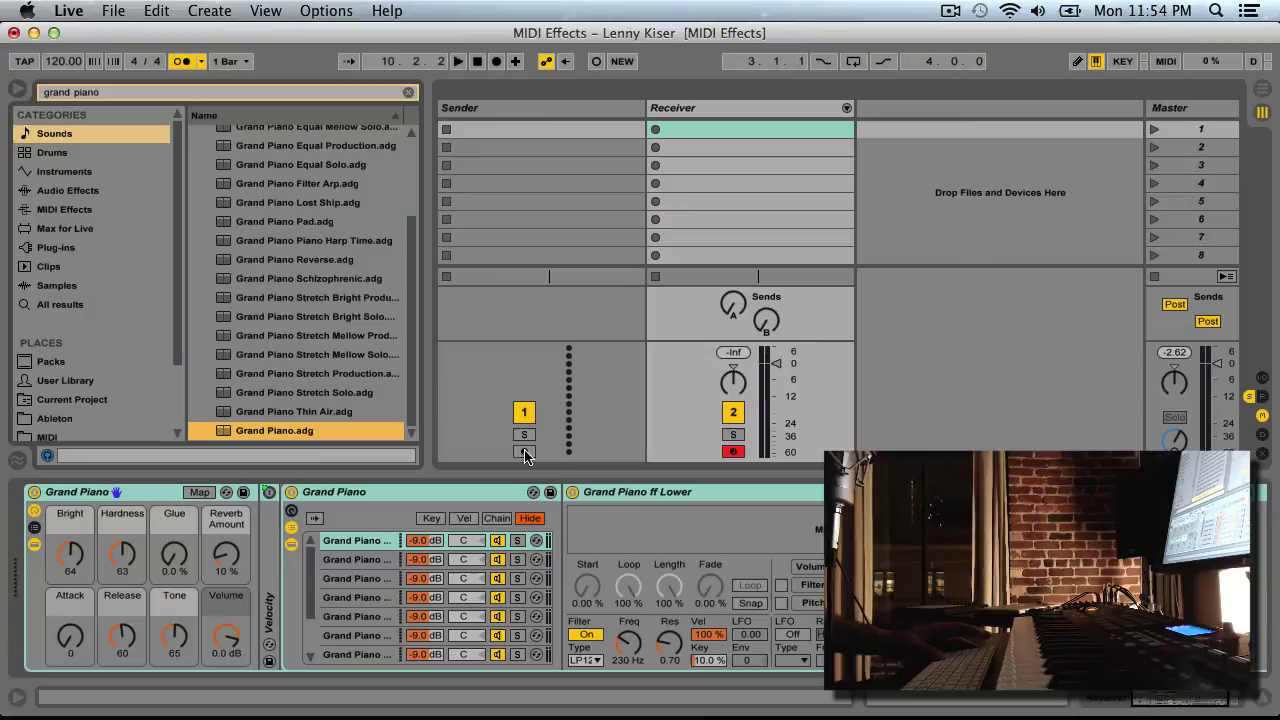
left_click(524, 451)
left_click(408, 92)
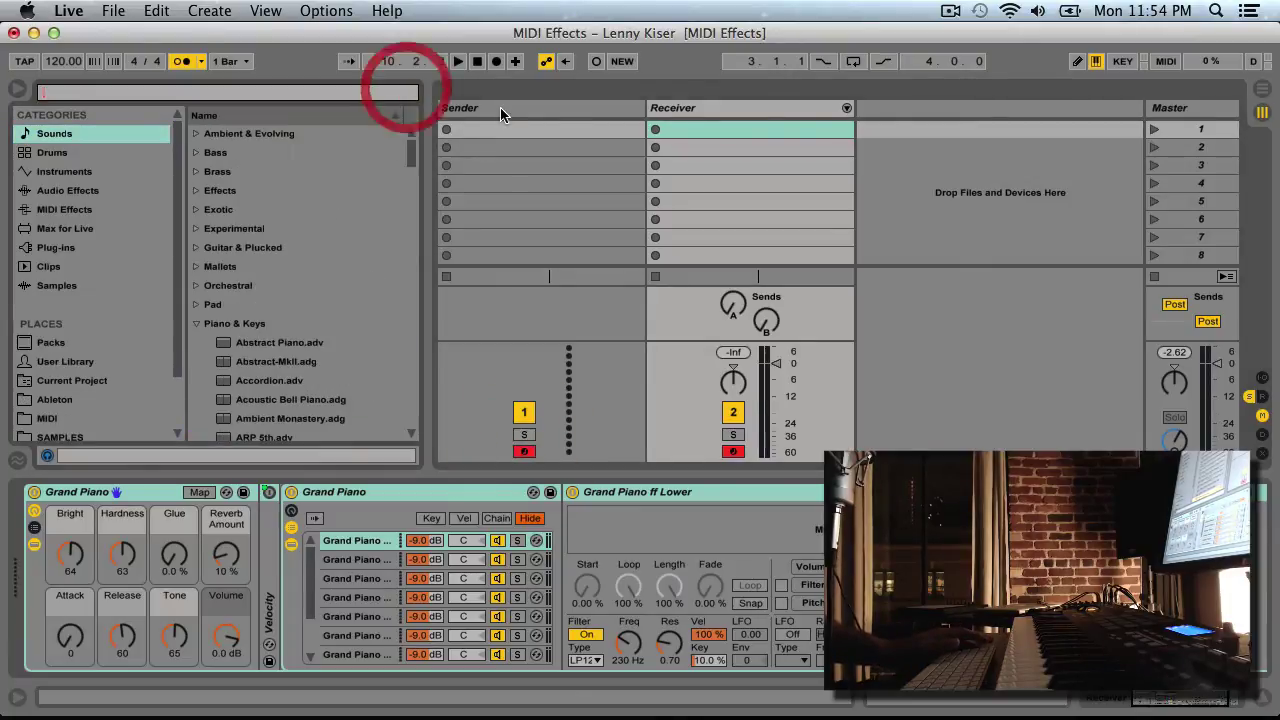
Add the Chord MIDI effect to the Sender track
left_click(500, 108)
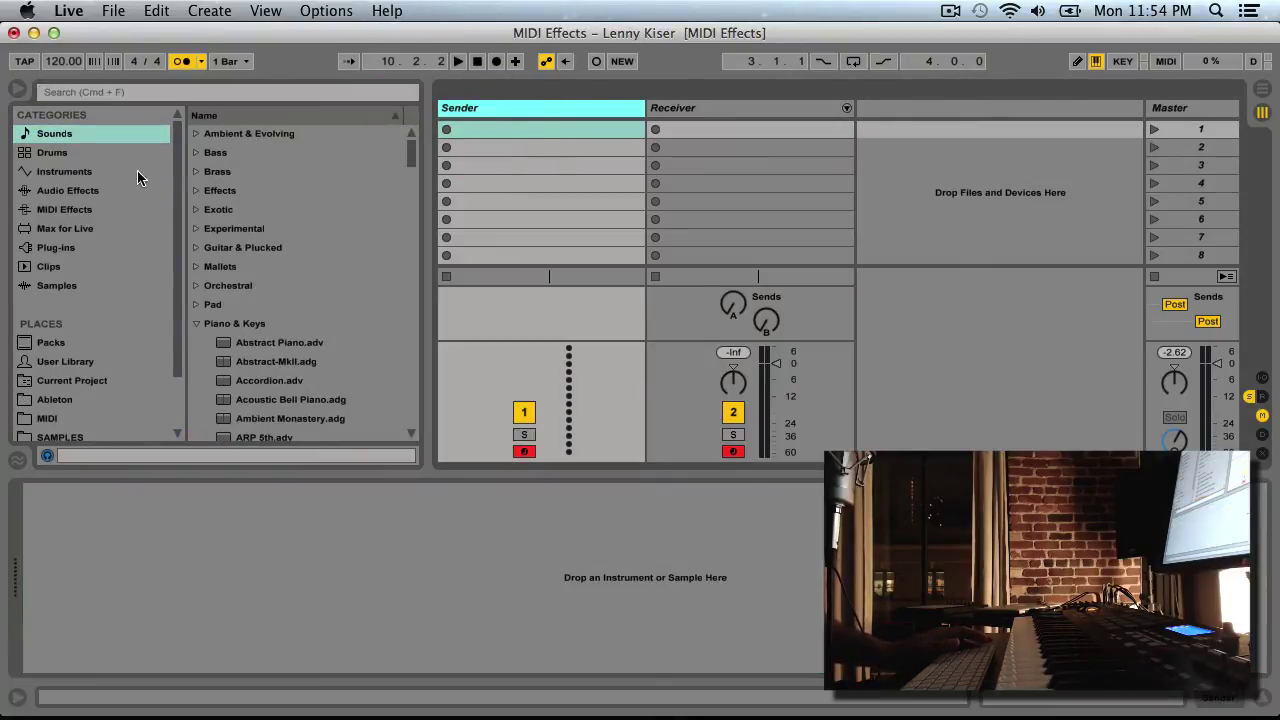
left_click(72, 209)
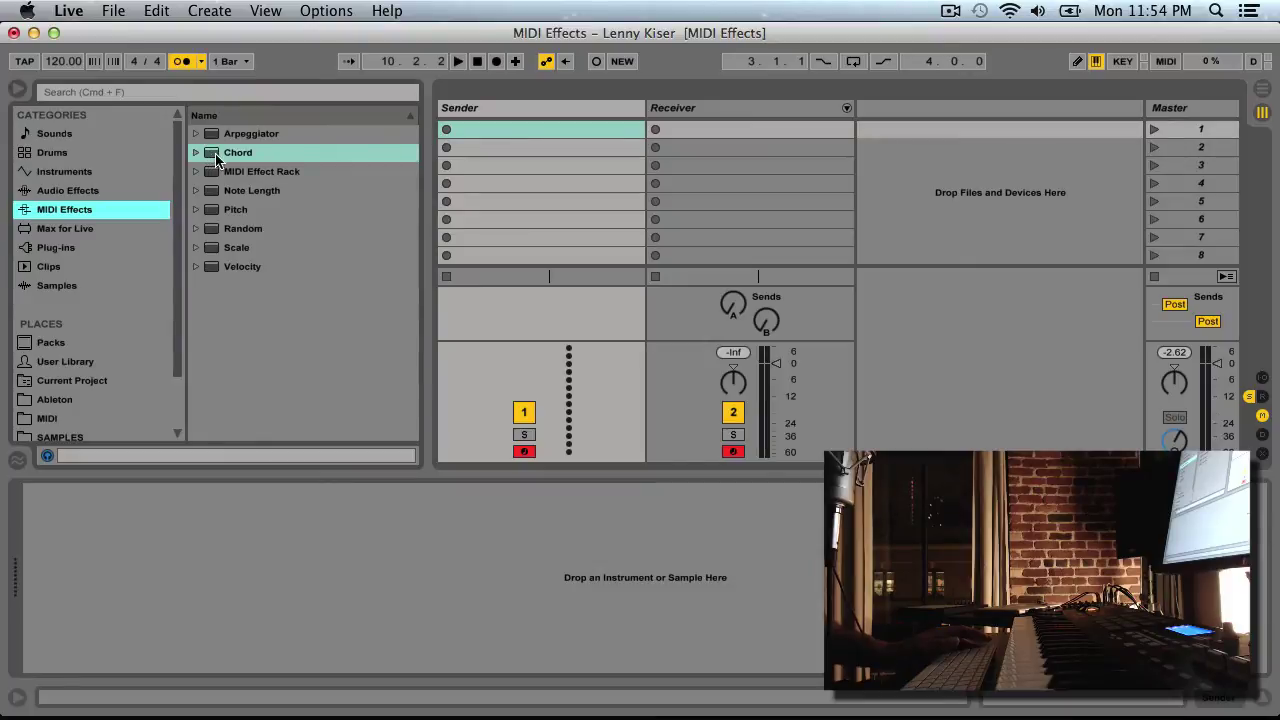
left_click_drag(213, 157, 498, 109)
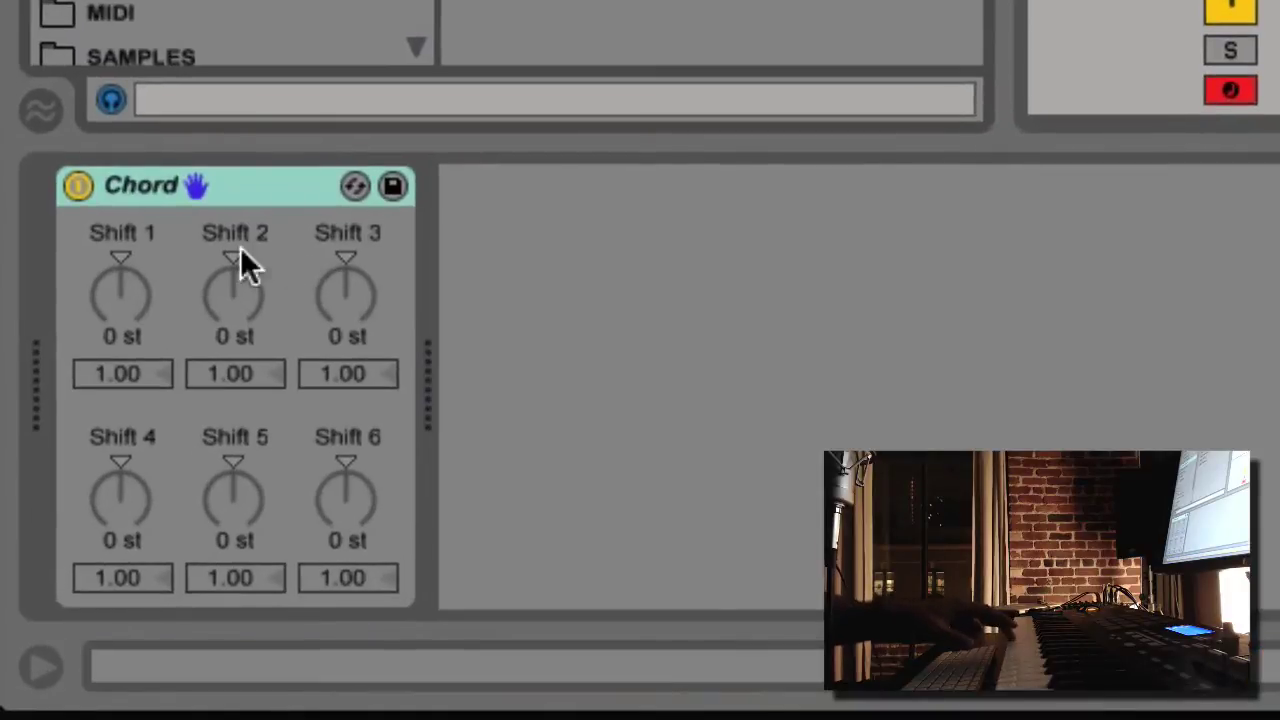
Set the Chord shifts to +3, +7 and -12 semitones
left_click(135, 296)
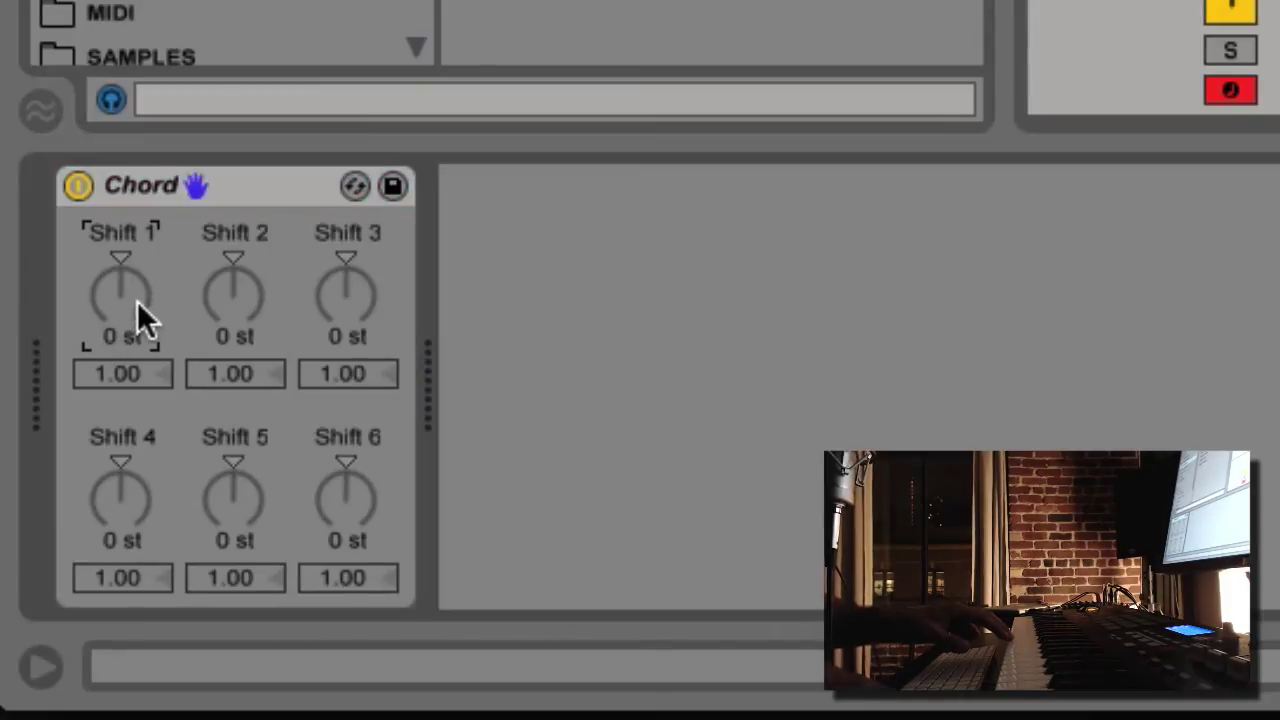
key("Up")
key("Up")
key("Up")
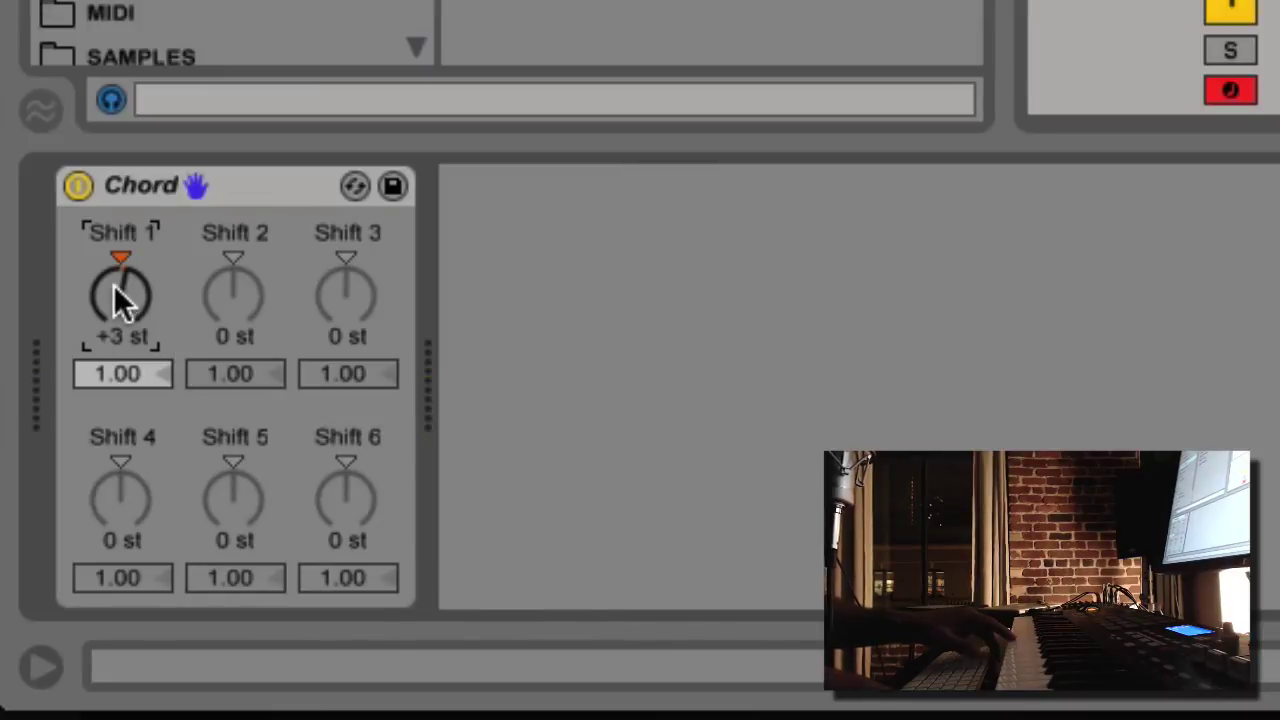
left_click_drag(114, 287, 114, 282)
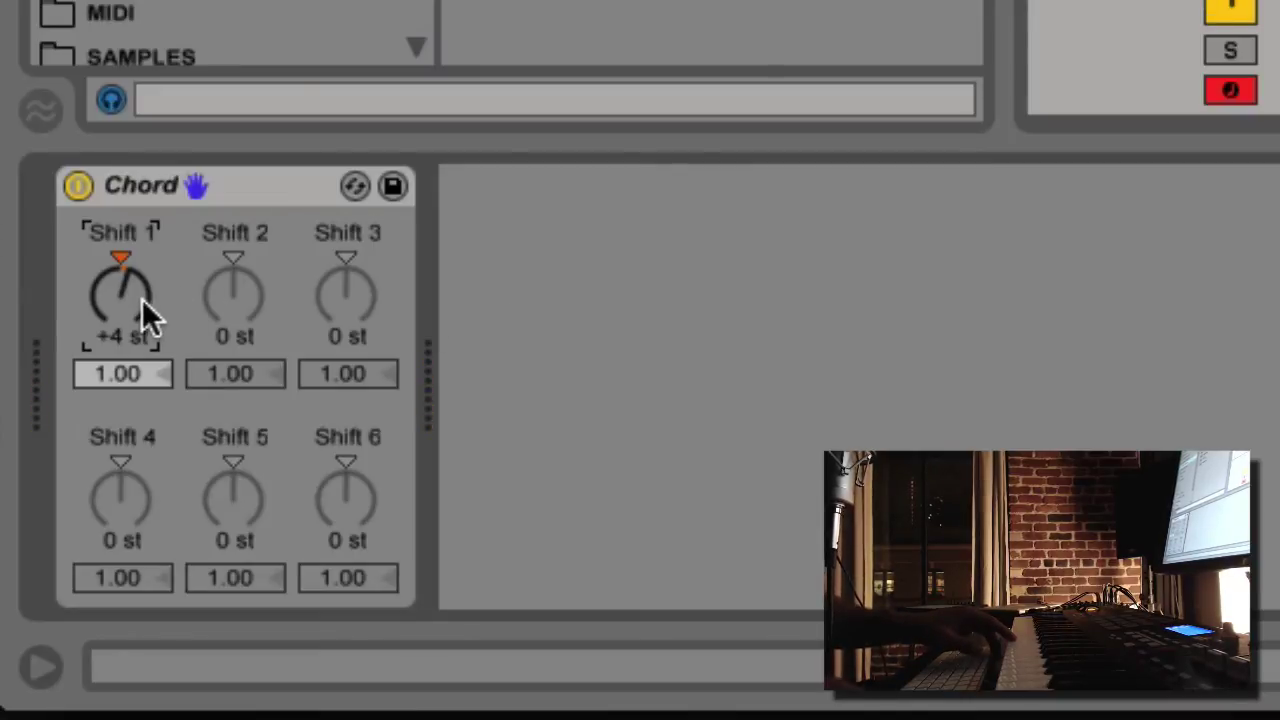
scroll(142, 299, "down", 1)
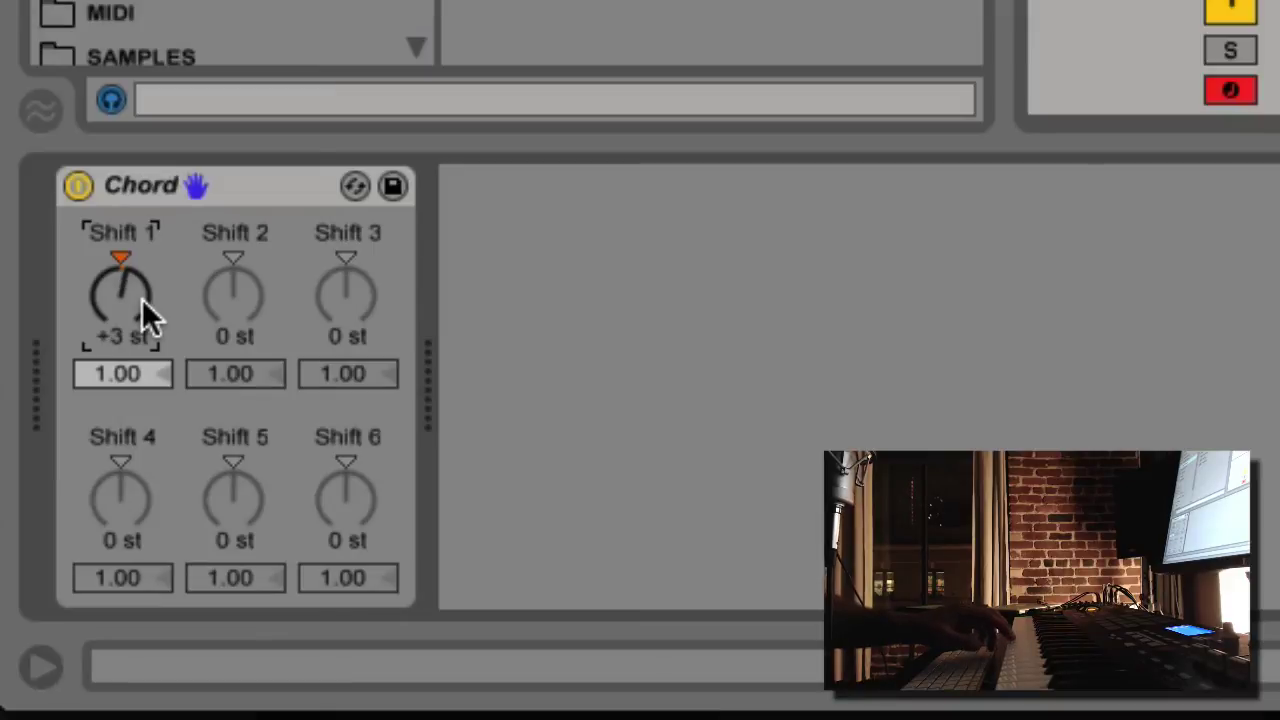
left_click(235, 298)
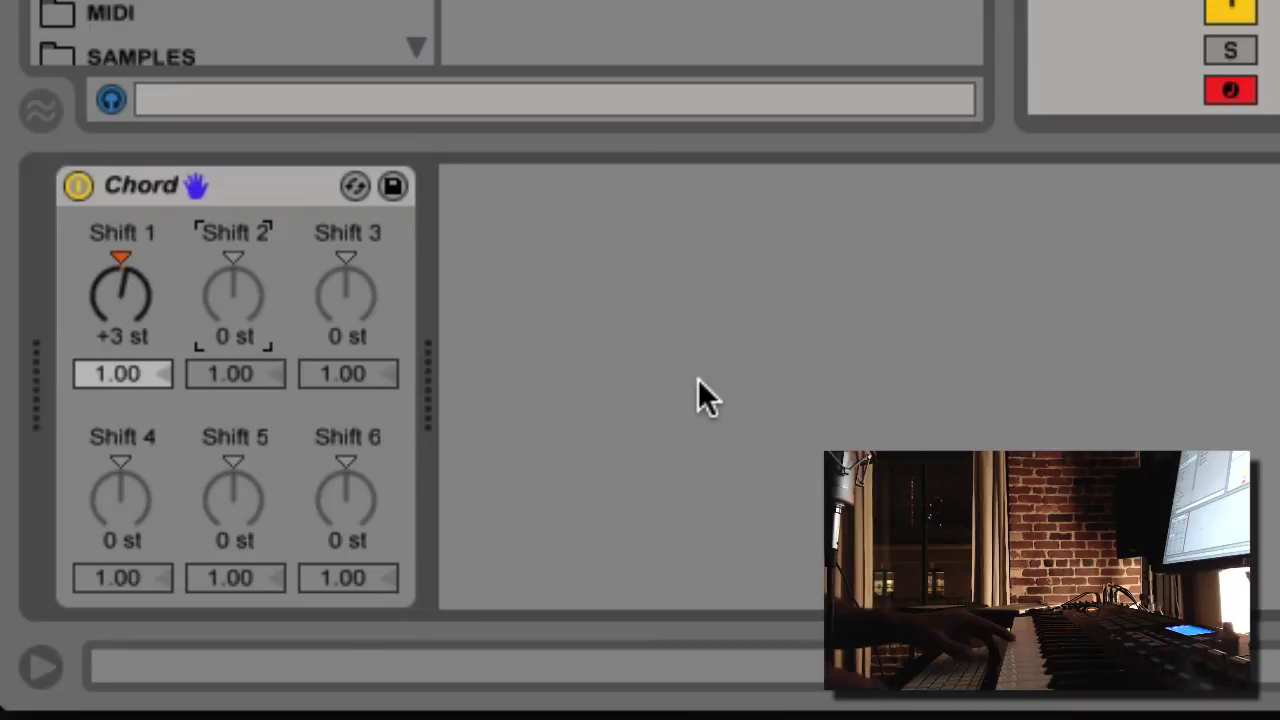
key("Up")
key("Up")
key("Up")
key("Up")
key("Up")
key("Up")
key("Up")
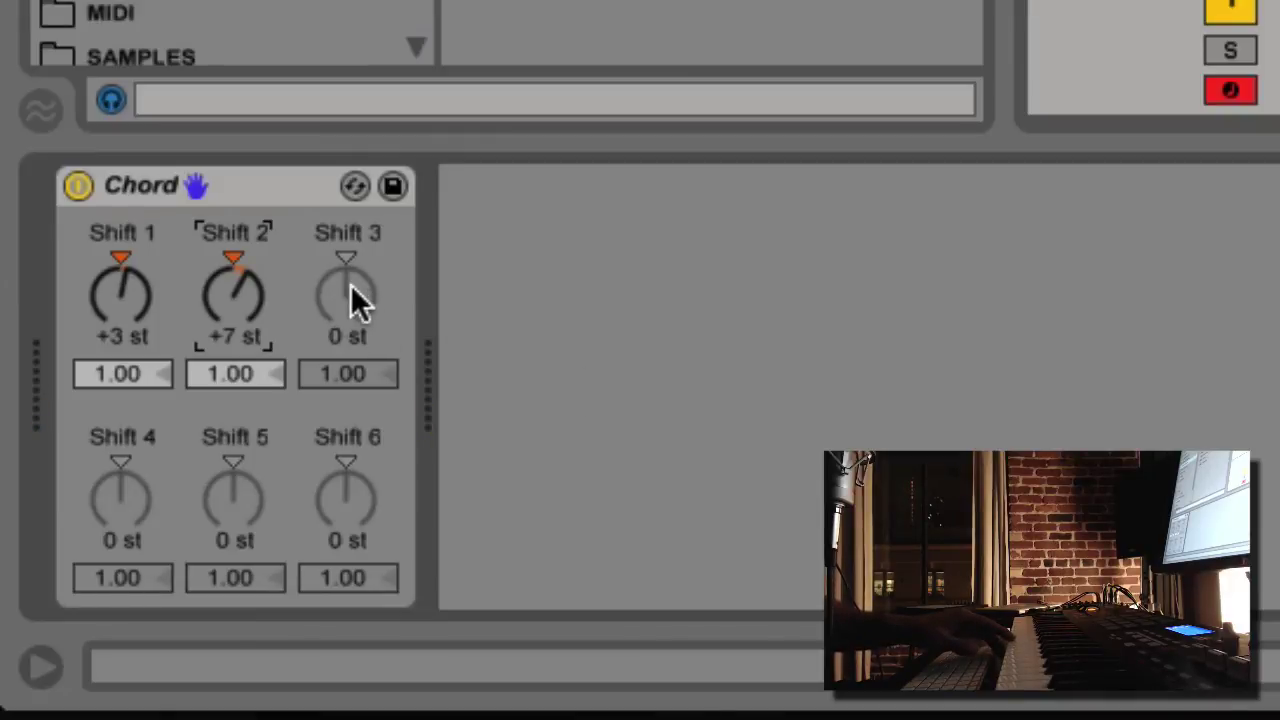
left_click_drag(350, 288, 350, 335)
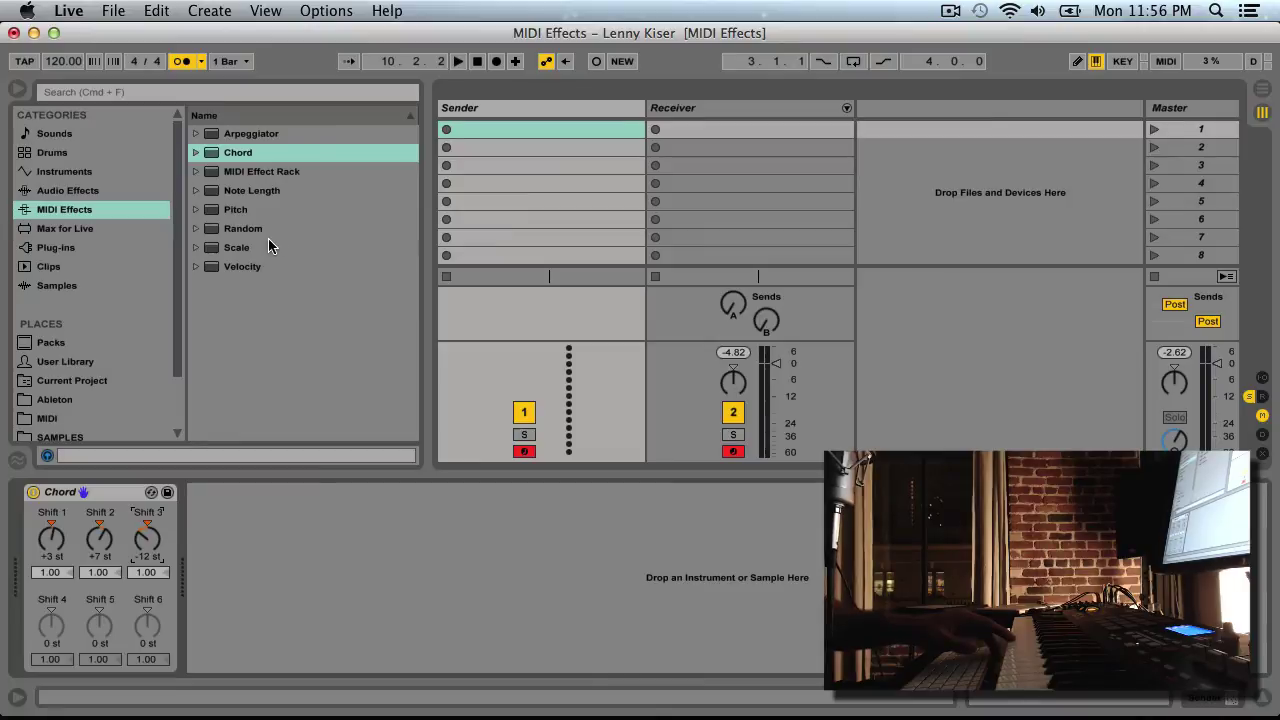
Place the C Minor Scale preset after the Chord effect on the Sender track
left_click(196, 248)
scroll(247, 304, "down", 3)
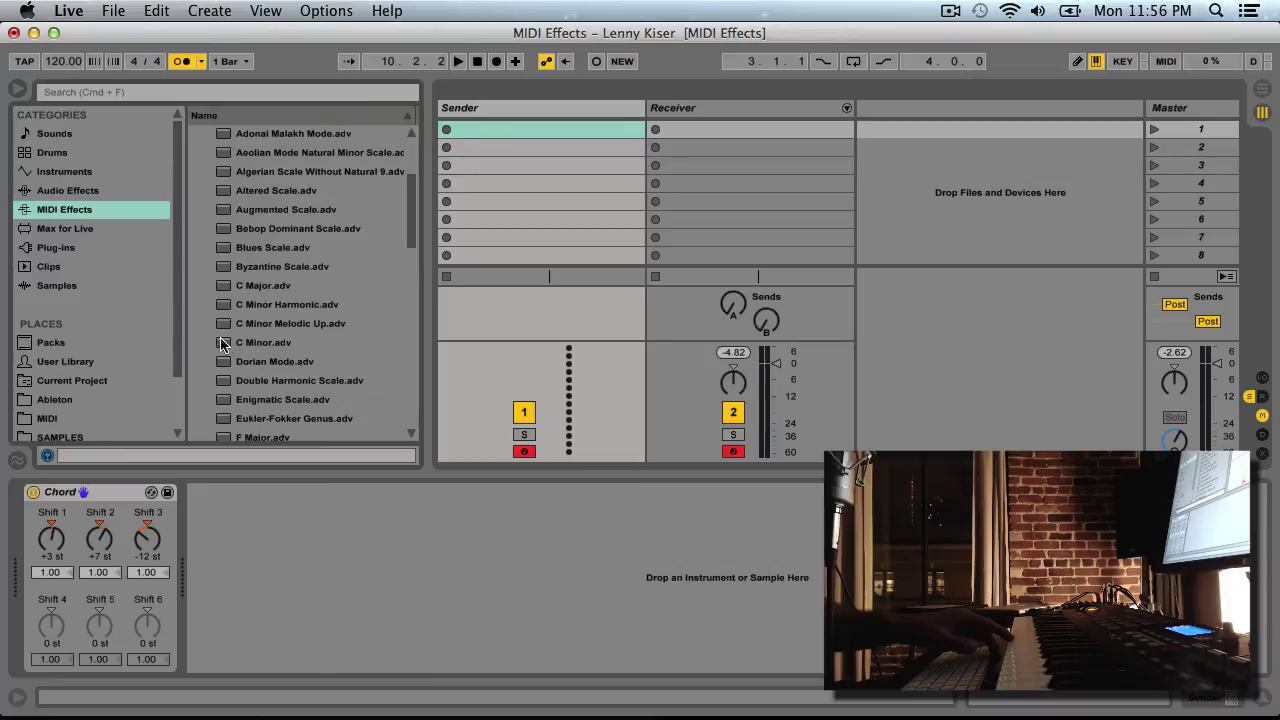
left_click_drag(222, 343, 306, 557)
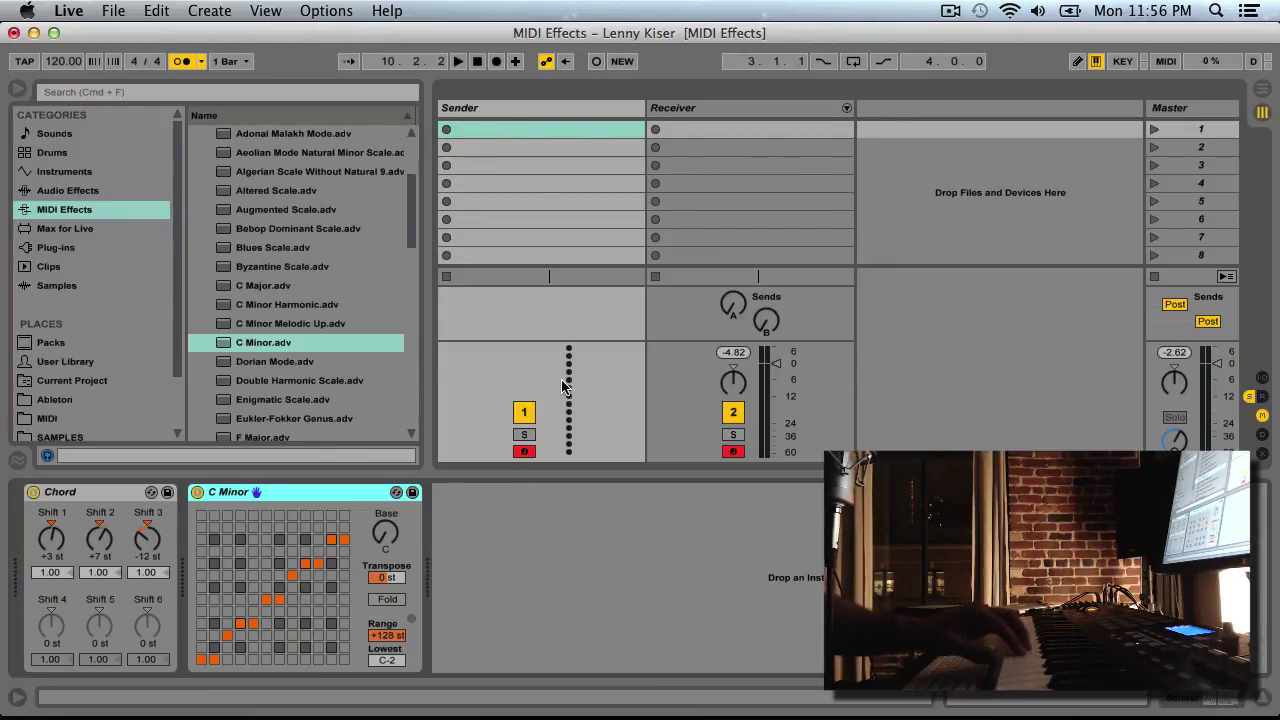
left_click(514, 113)
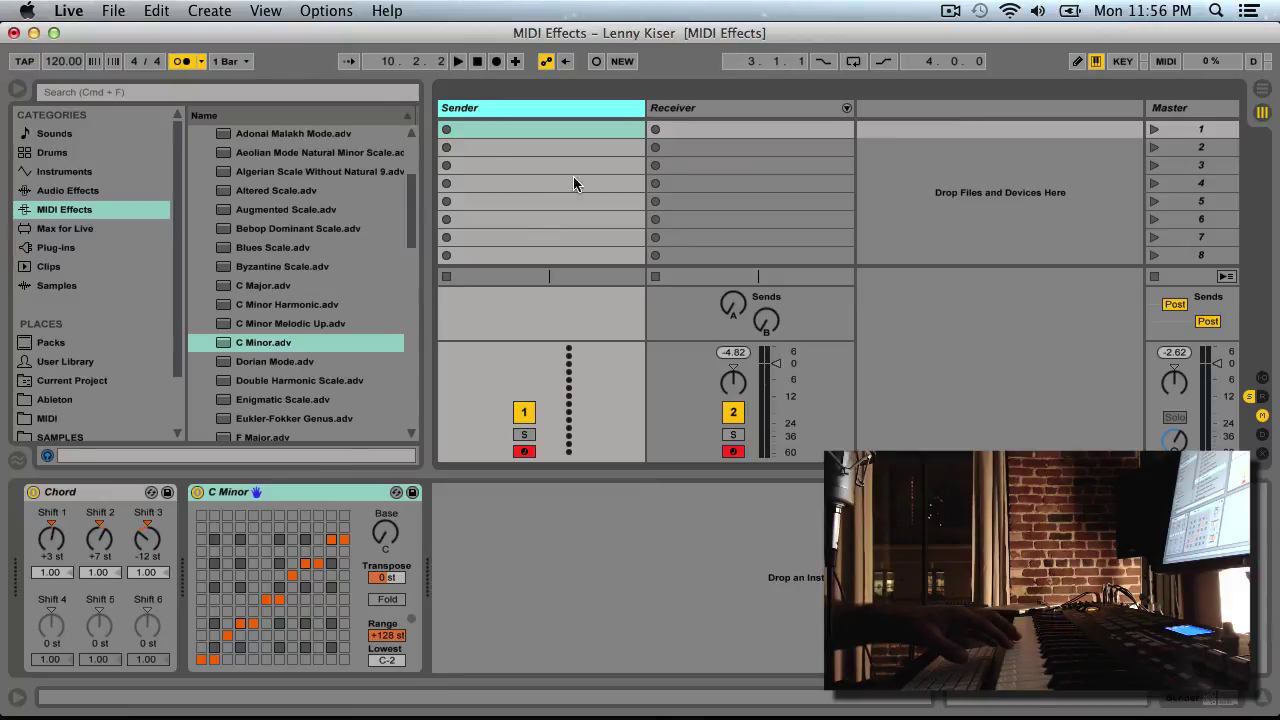
Start recording into the Receiver track's first clip slot, beginning the count-in
left_click(655, 131)
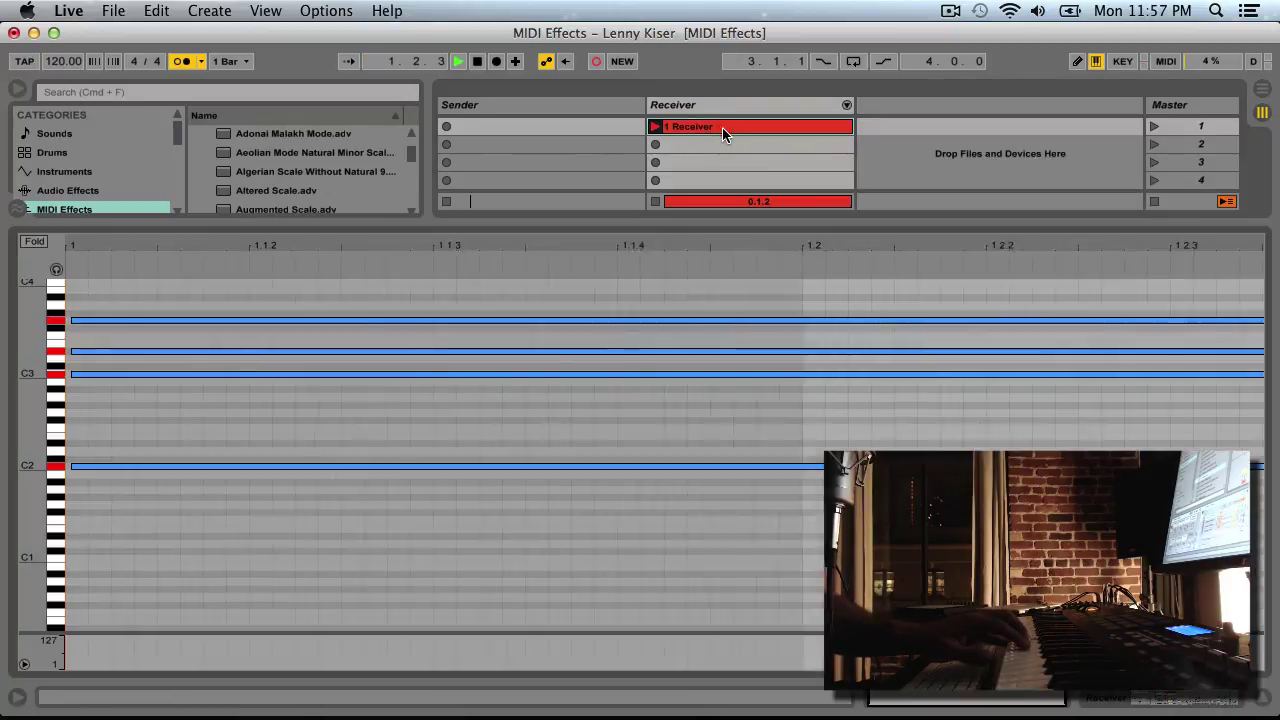
Show the recording clip's notes and stop after about eight bars of chords
left_click(722, 128)
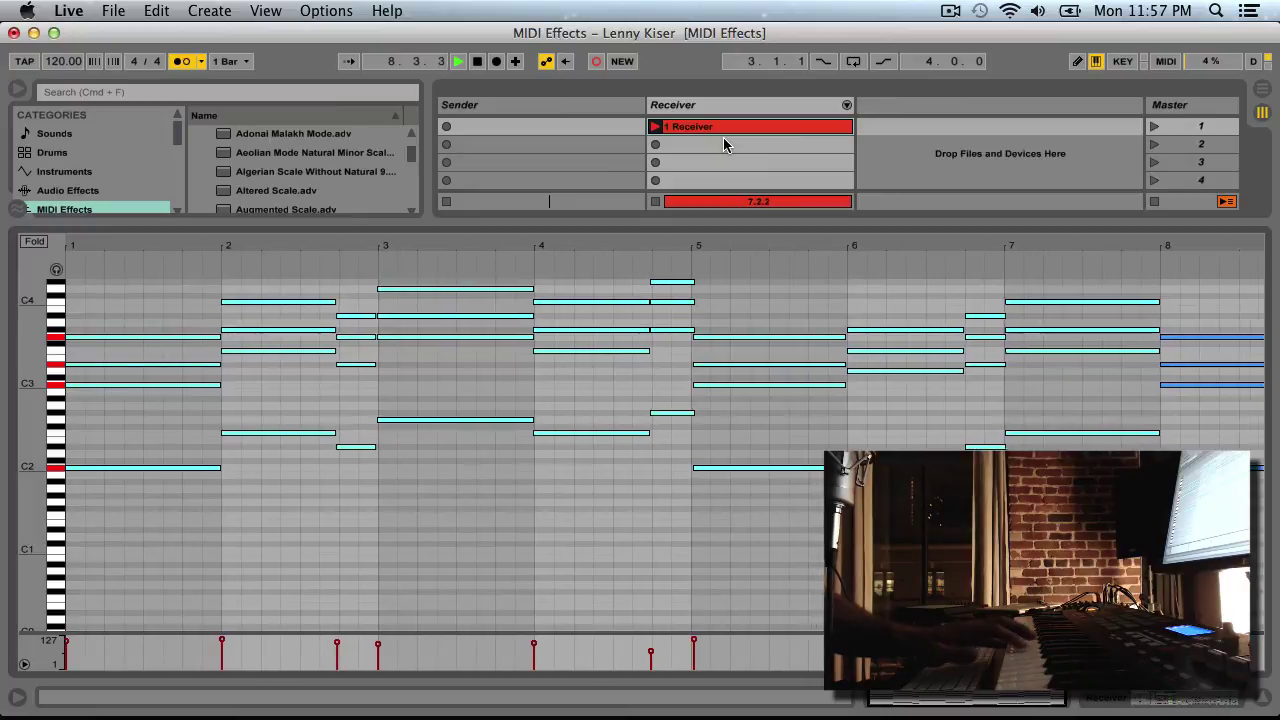
key("space")
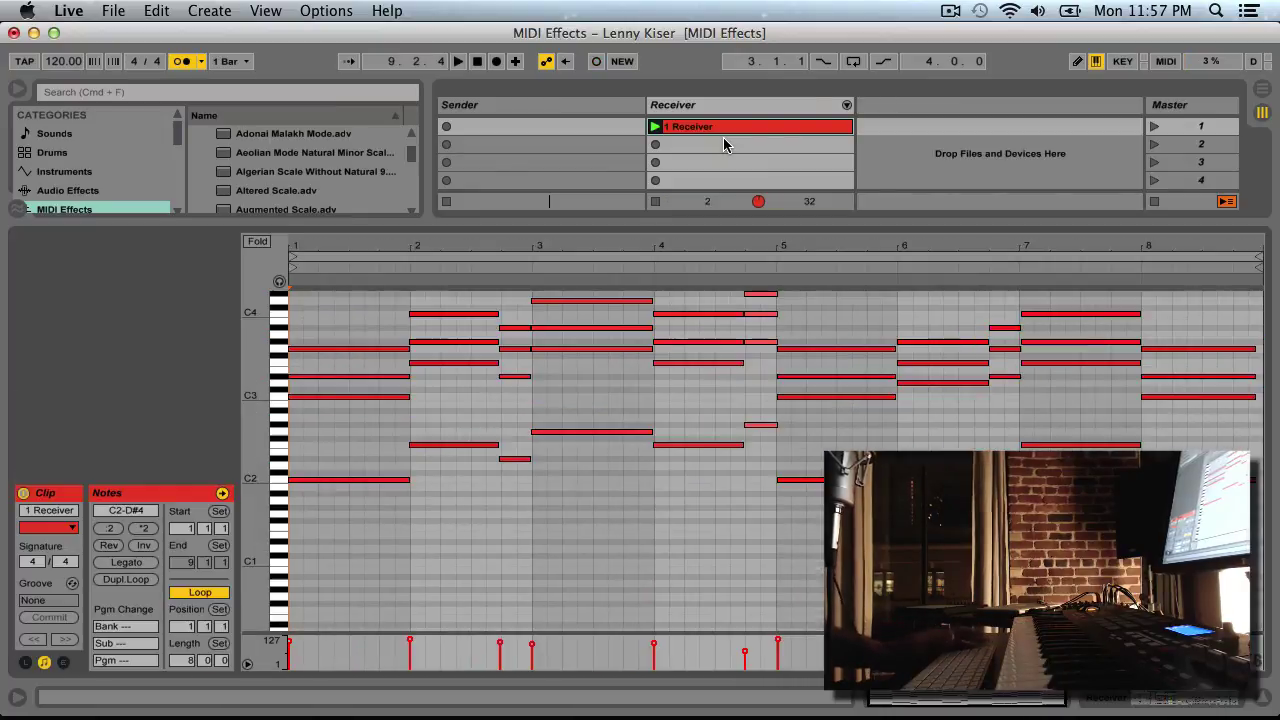